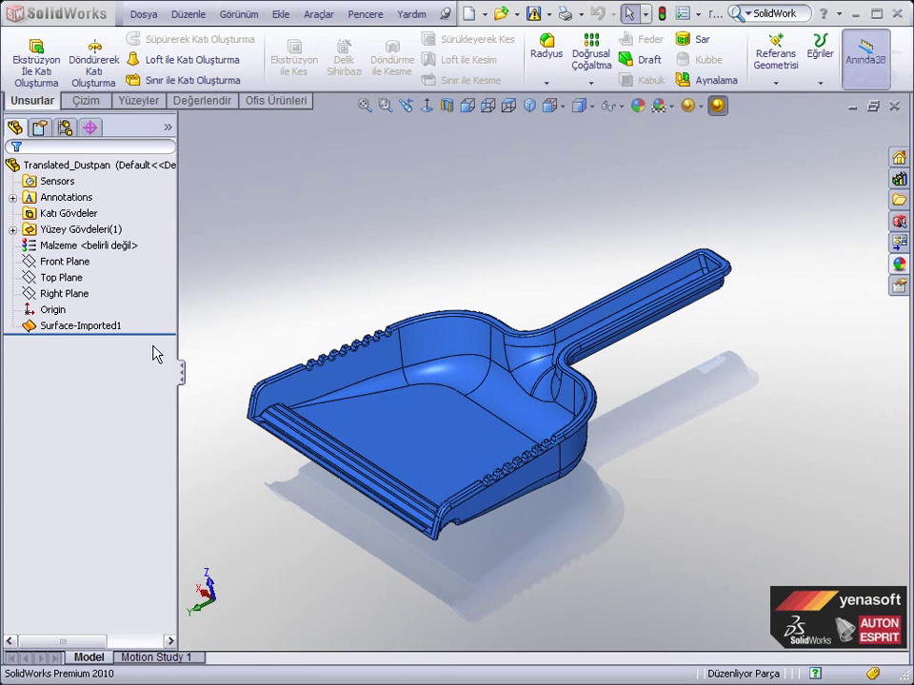
Step: Check the imported surface body Surface-Imported1, then run Import Diagnostics (Alma Tanılama) on the dustpan
drag(101, 332, 81, 330)
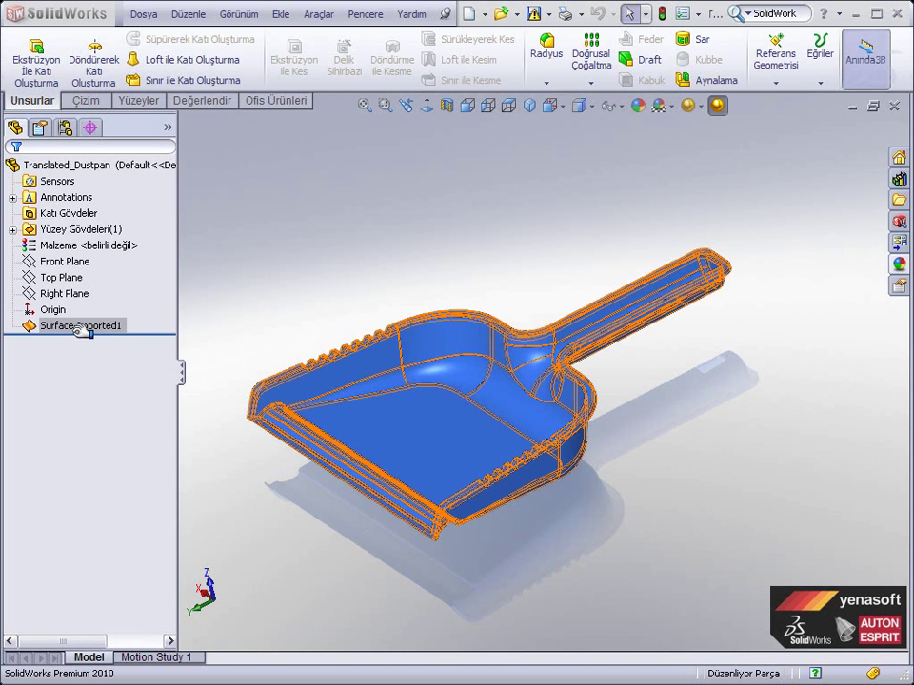
drag(81, 330, 50, 238)
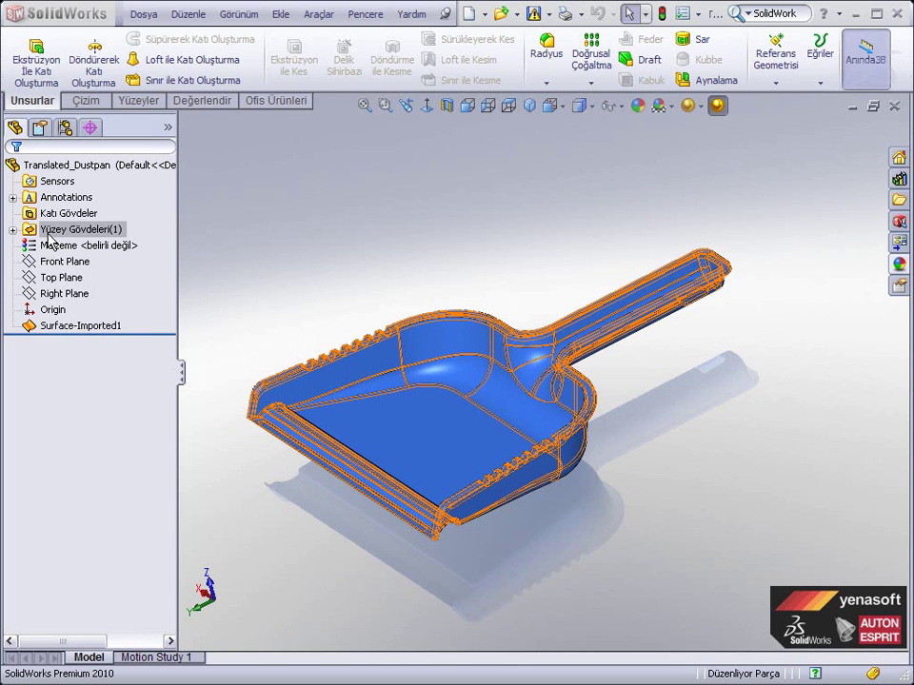
drag(49, 240, 49, 236)
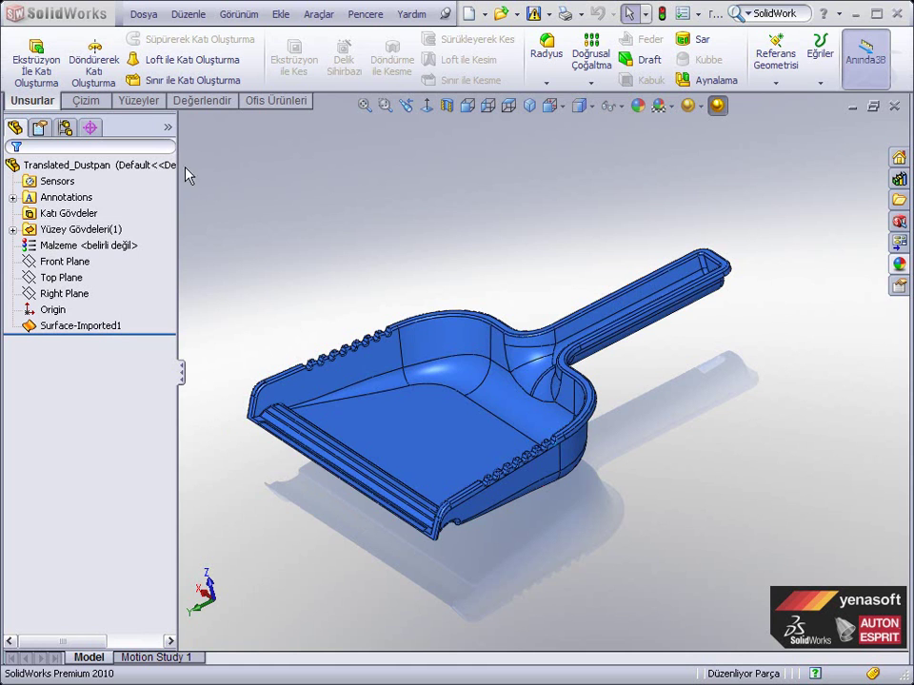
click(316, 15)
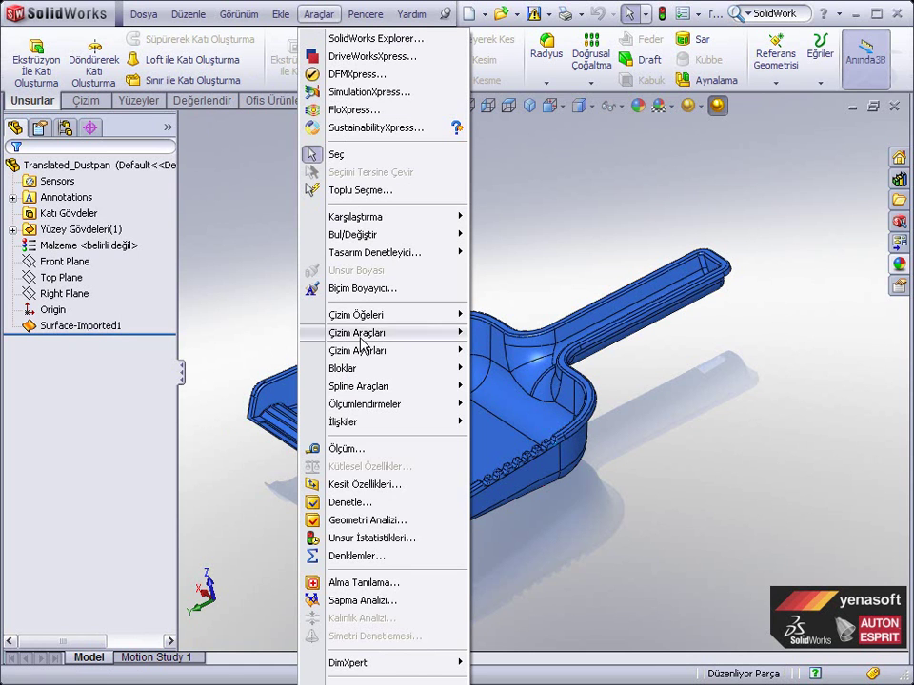
click(354, 589)
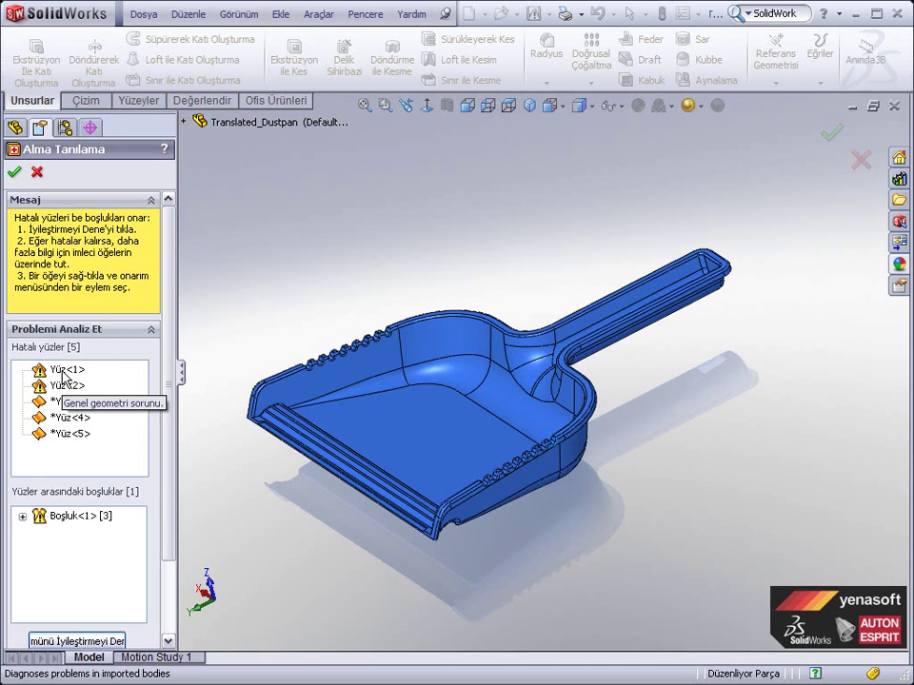
Step: Zoom to faulty faces Yüz<1> and Yüz<2> and orbit to inspect them
right_click(65, 376)
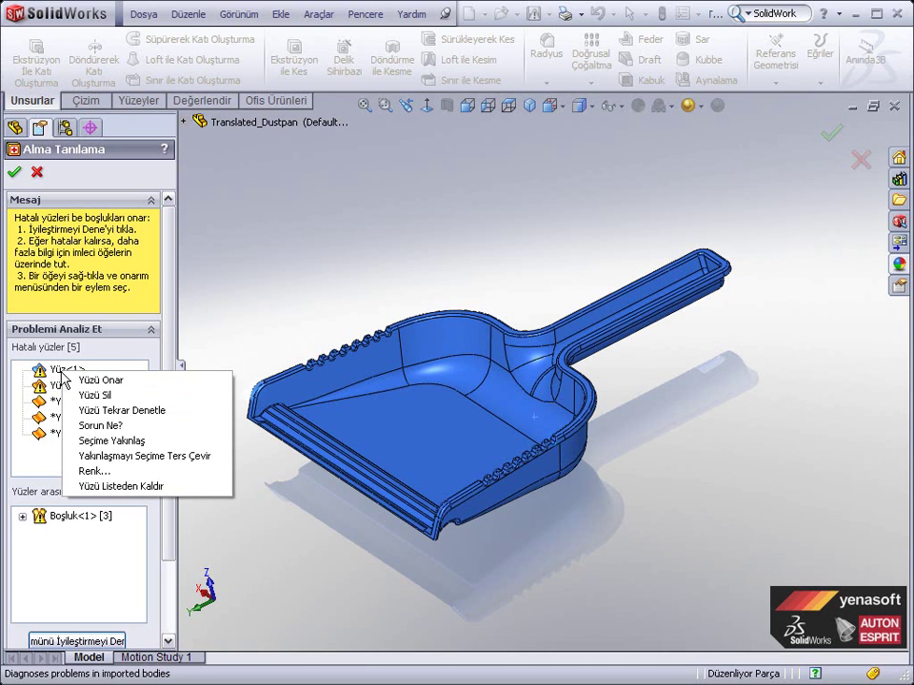
click(95, 443)
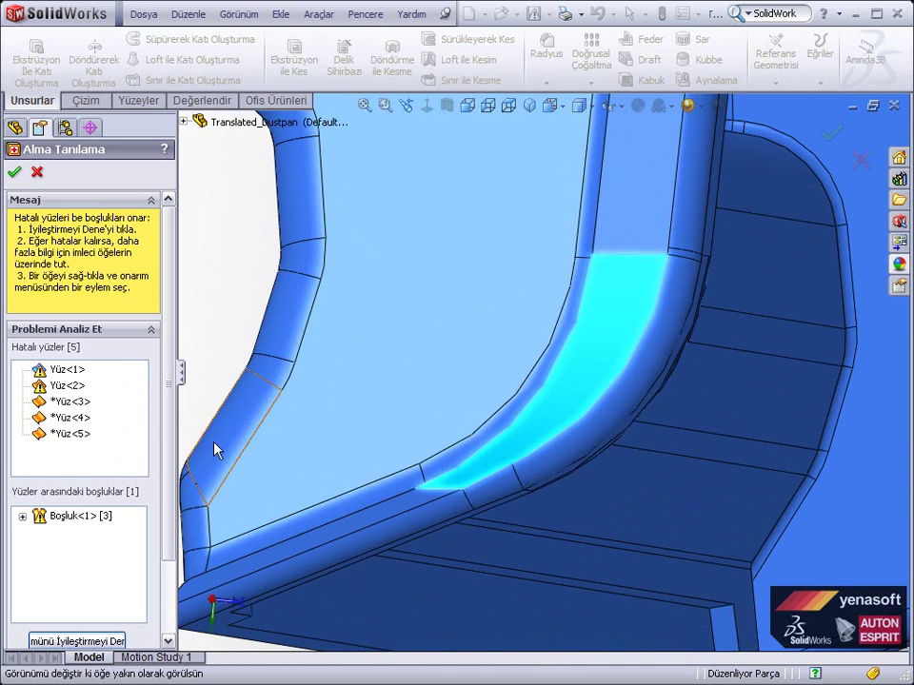
mouse_move(444, 514)
middle_down()
mouse_move(445, 476)
mouse_move(428, 479)
middle_up()
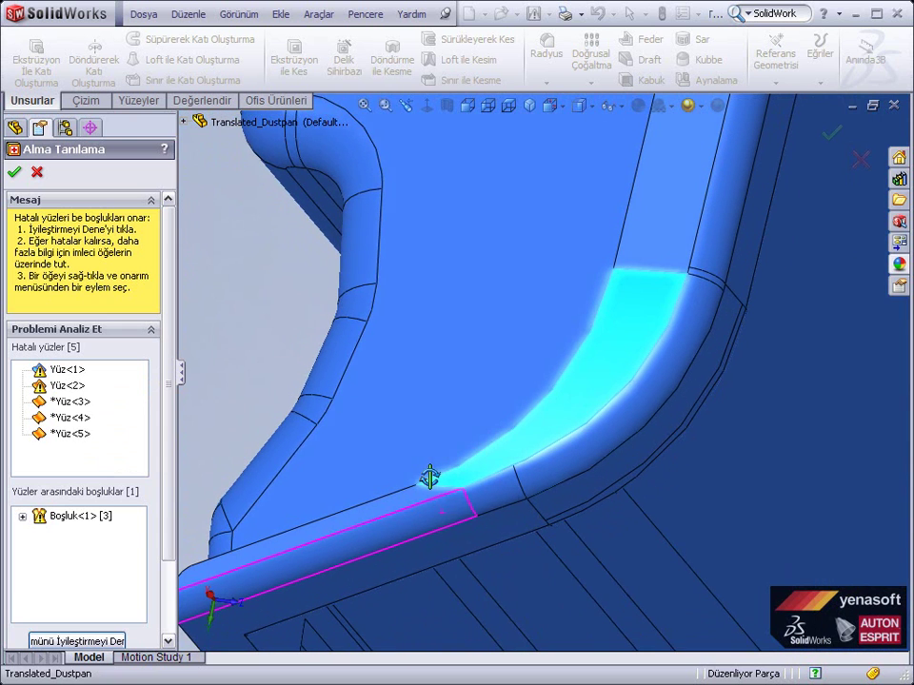
right_click(76, 391)
click(92, 458)
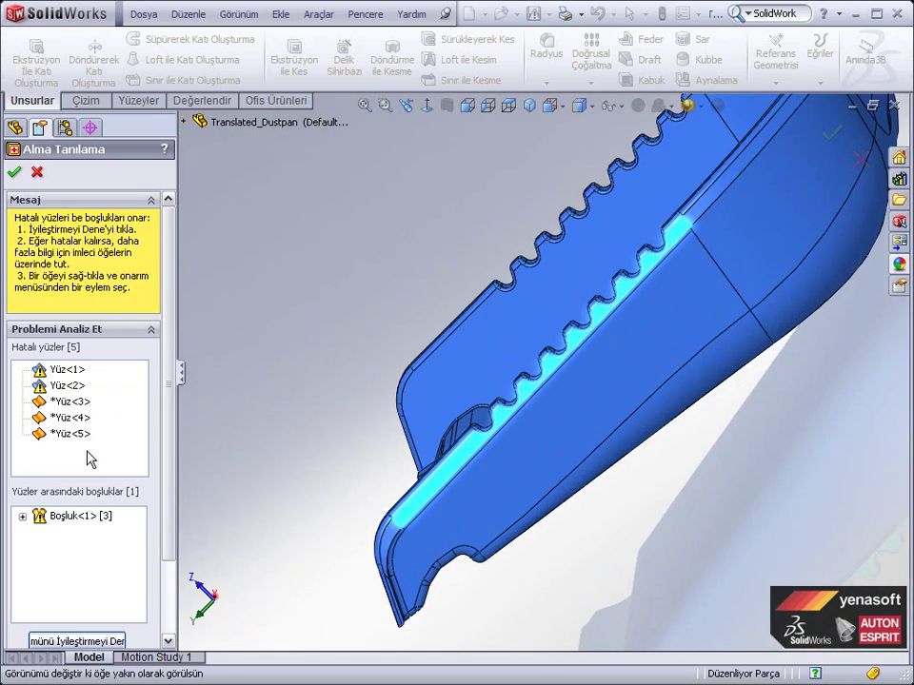
mouse_move(404, 489)
middle_down()
mouse_move(430, 490)
mouse_move(444, 466)
mouse_move(428, 512)
mouse_move(461, 503)
middle_up()
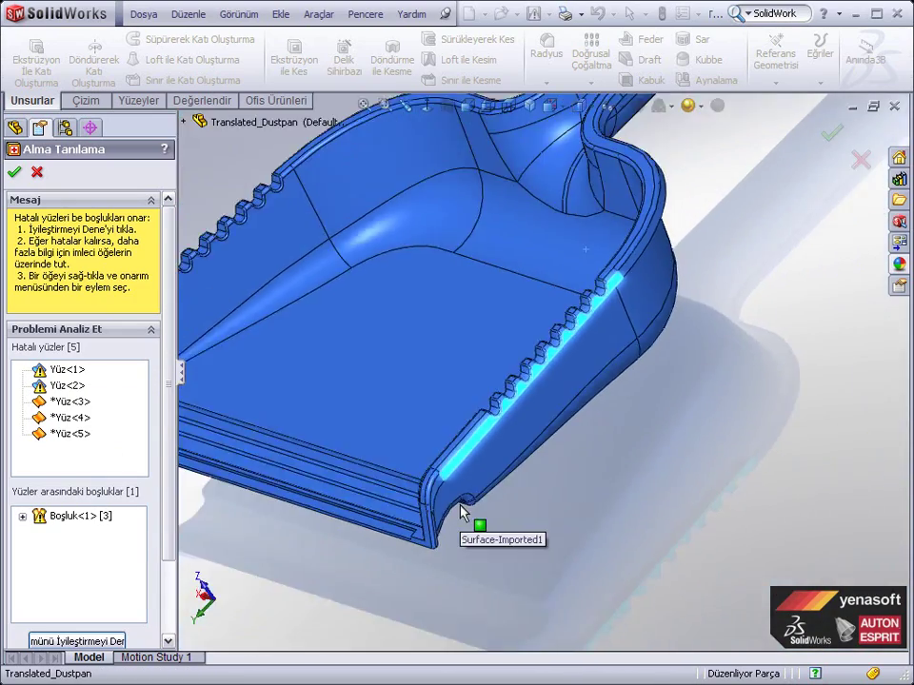
Step: Repair faulty face Yüz<1> with Yüzü Onar
scroll(460, 511, up, 3)
right_click(78, 379)
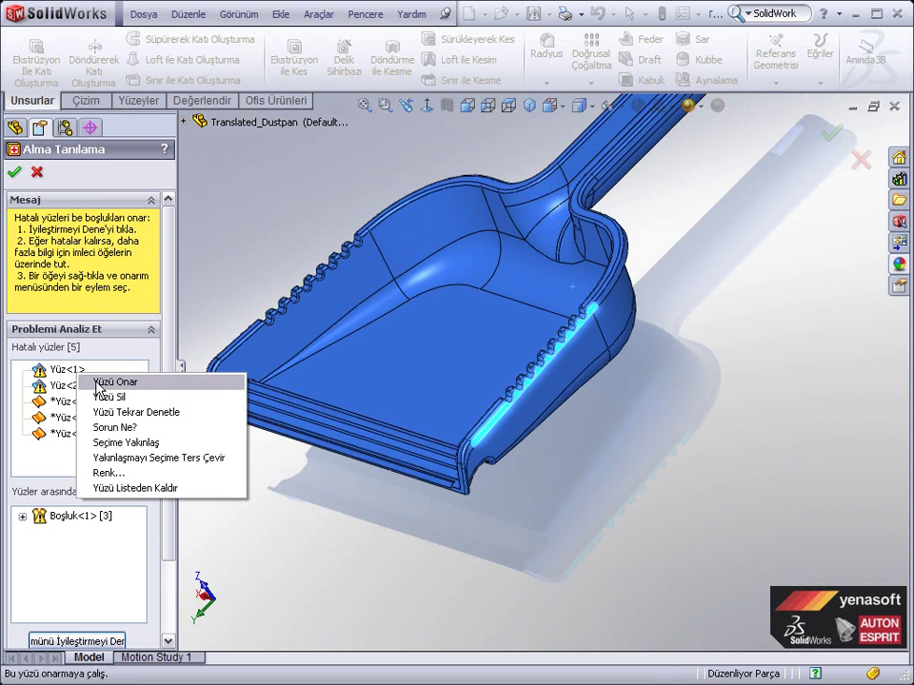
click(99, 384)
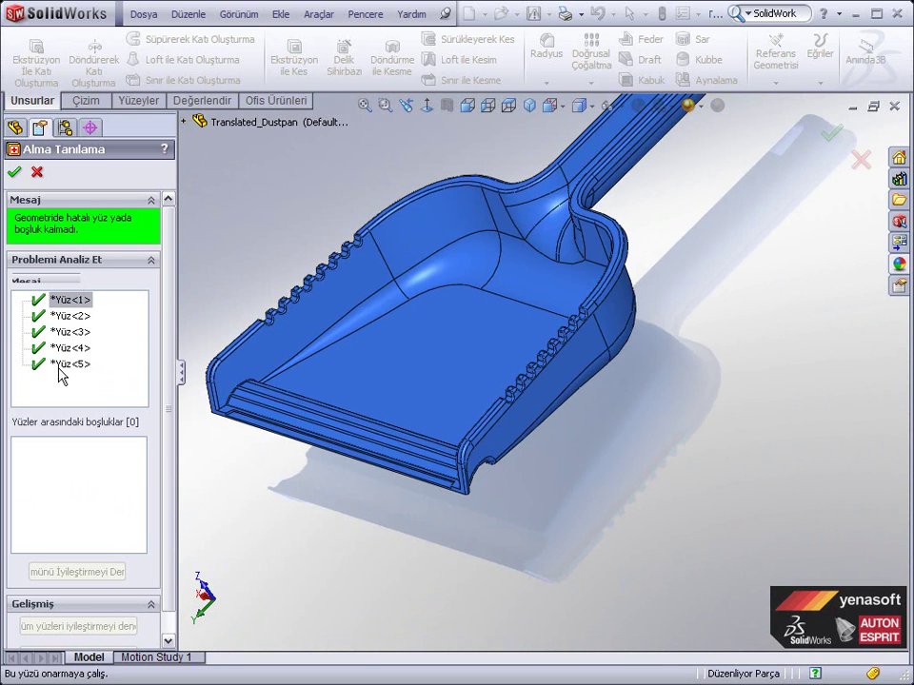
Step: Accept Import Diagnostics to keep the repaired solid, then view the whole dustpan
click(13, 171)
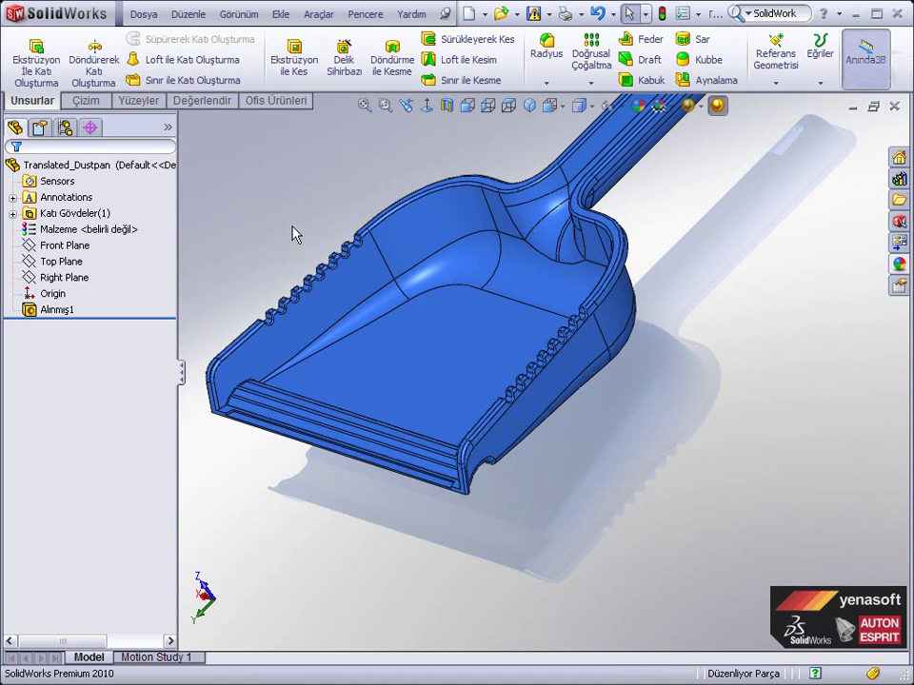
scroll(295, 235, up, 3)
scroll(382, 366, up, 2)
mouse_move(473, 318)
middle_down()
mouse_move(576, 266)
mouse_move(580, 282)
middle_up()
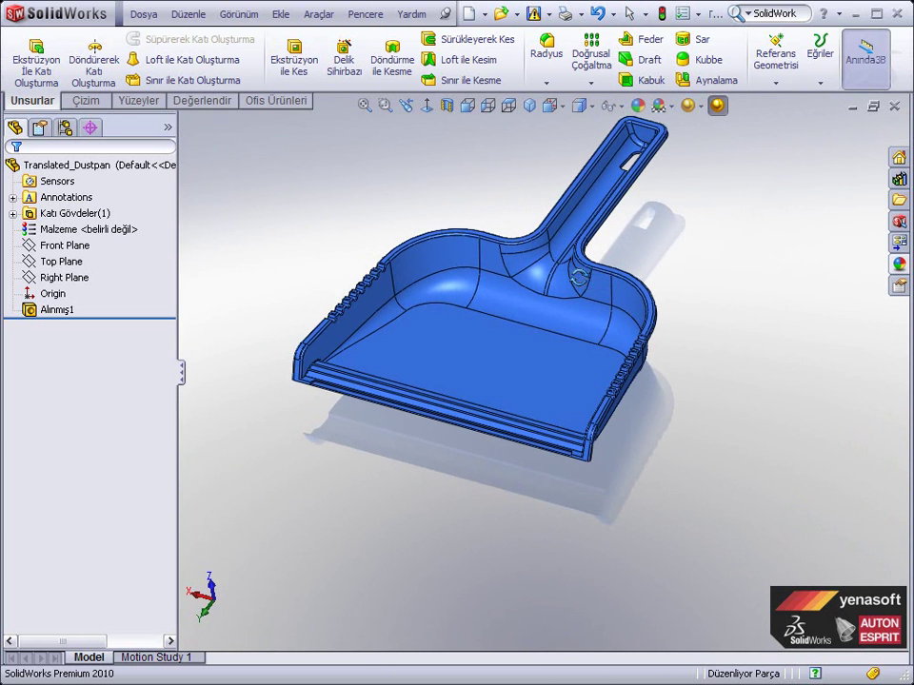
Step: Add the Kalıp Araçları (Mold Tools) tab to the CommandManager and display it
right_click(207, 111)
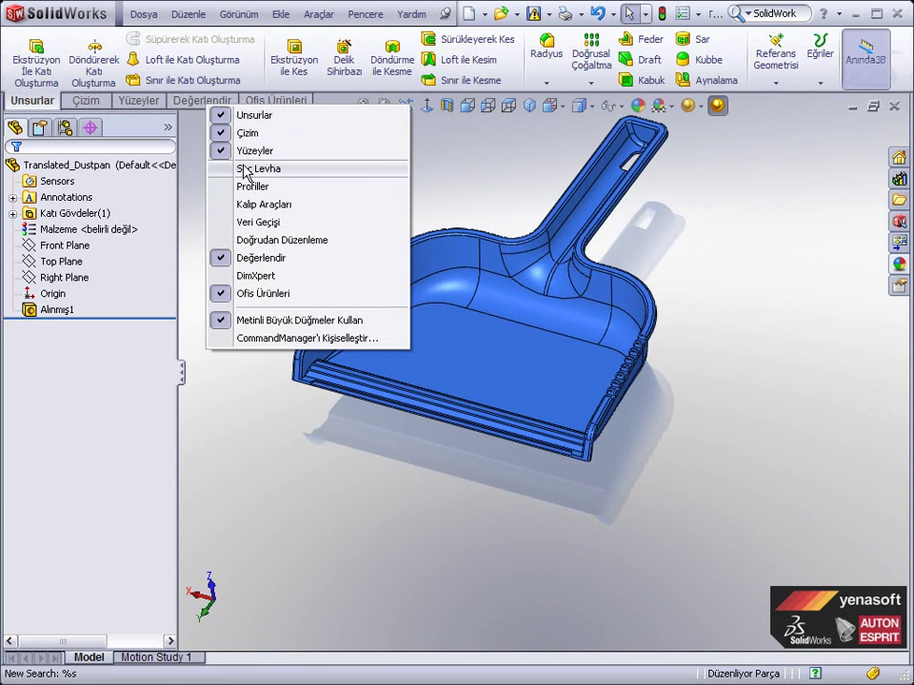
click(273, 215)
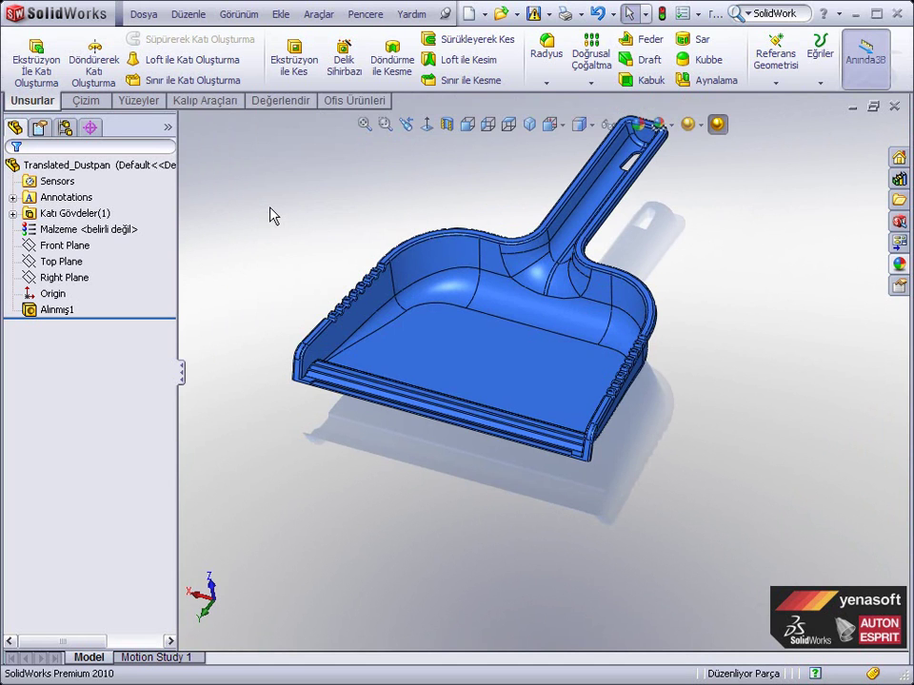
click(207, 103)
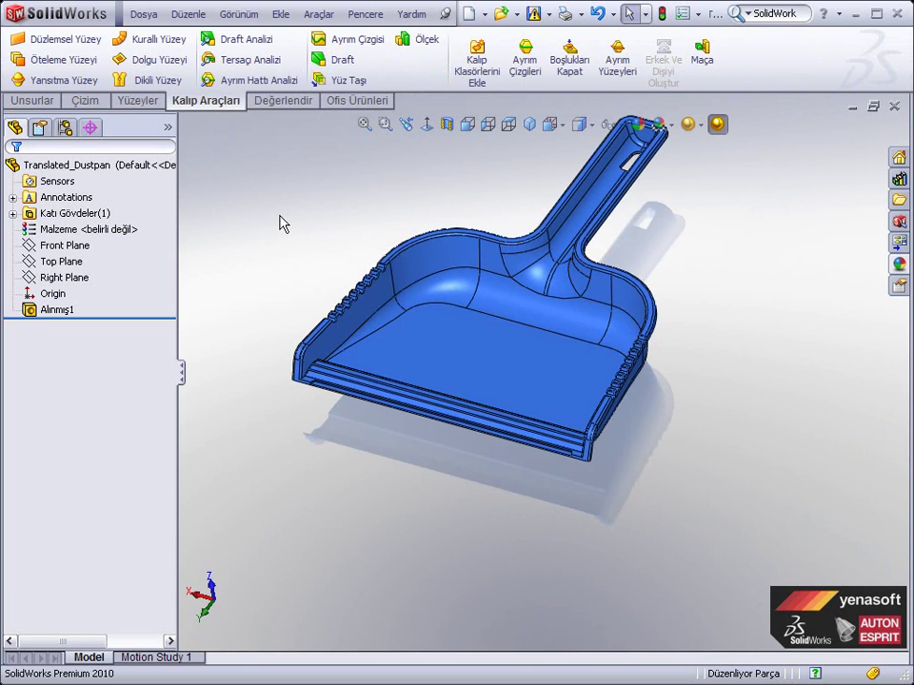
scroll(550, 337, up, 2)
scroll(601, 239, down, 1)
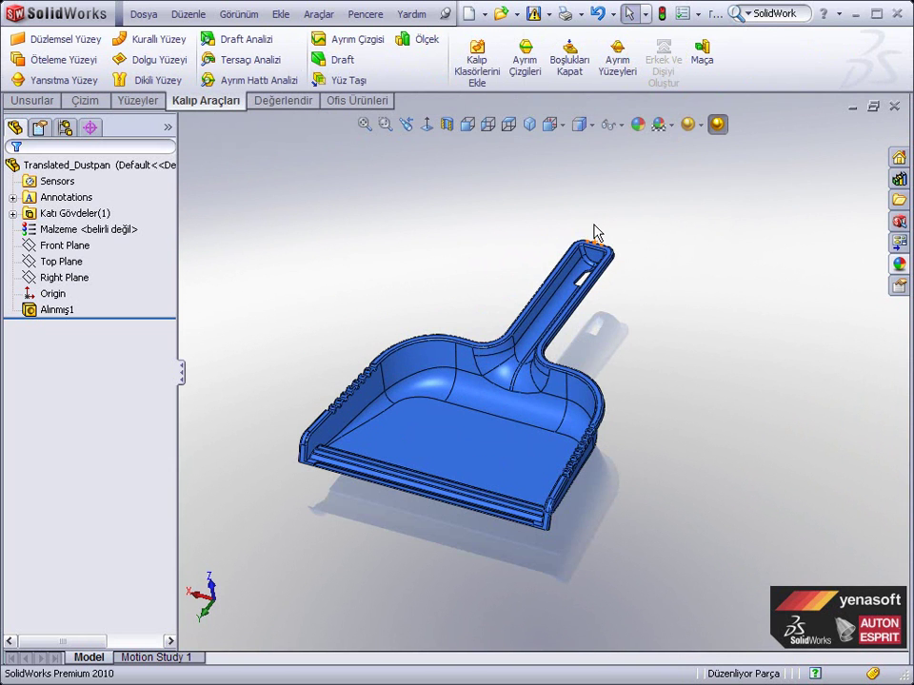
Step: Scale the dustpan uniformly by 1,05 about its centre point, creating Ölçek1
click(419, 40)
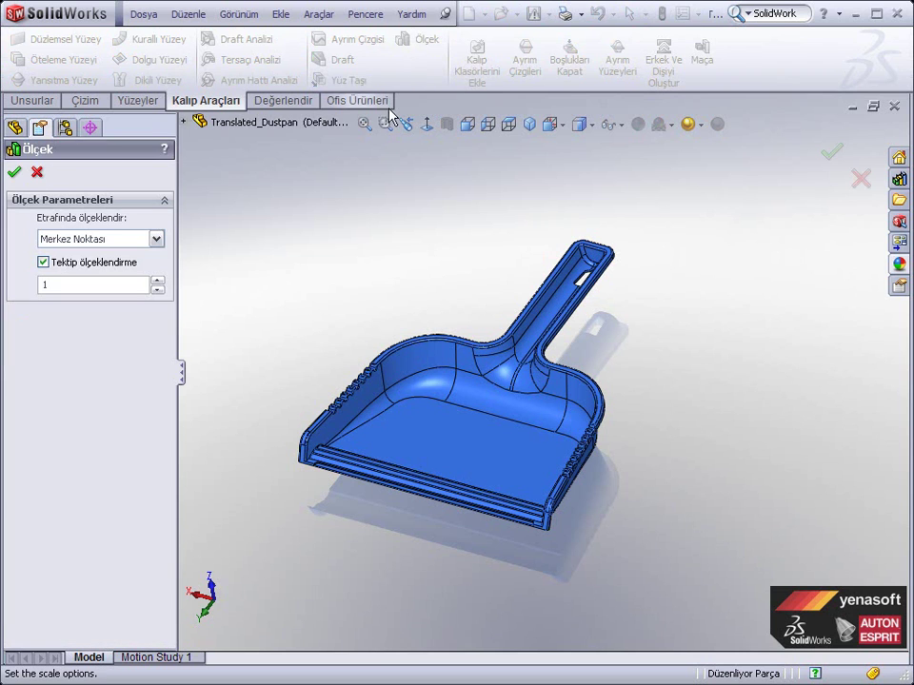
click(99, 283)
text(,05)
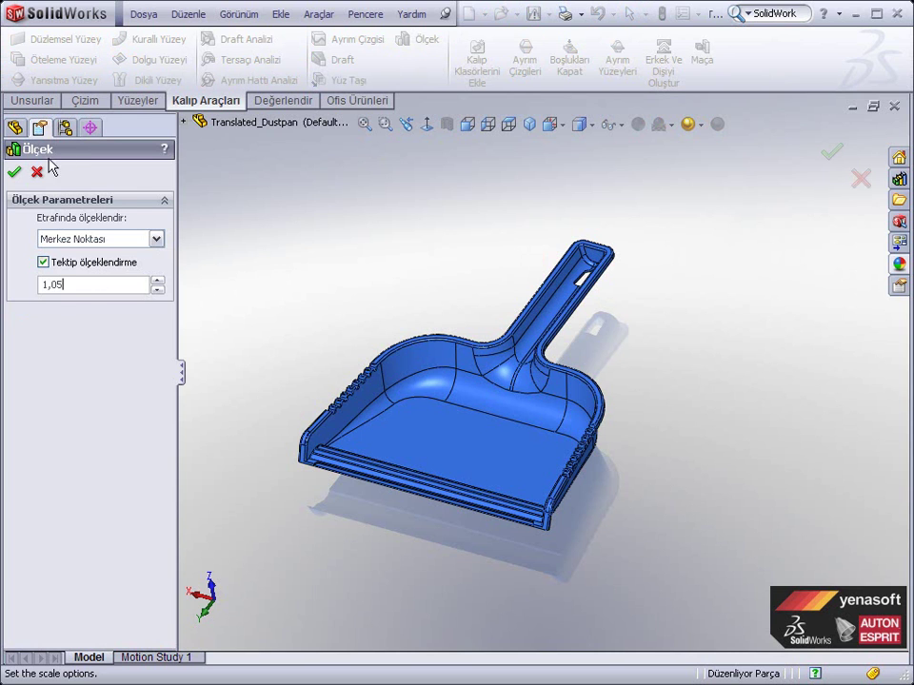
click(15, 174)
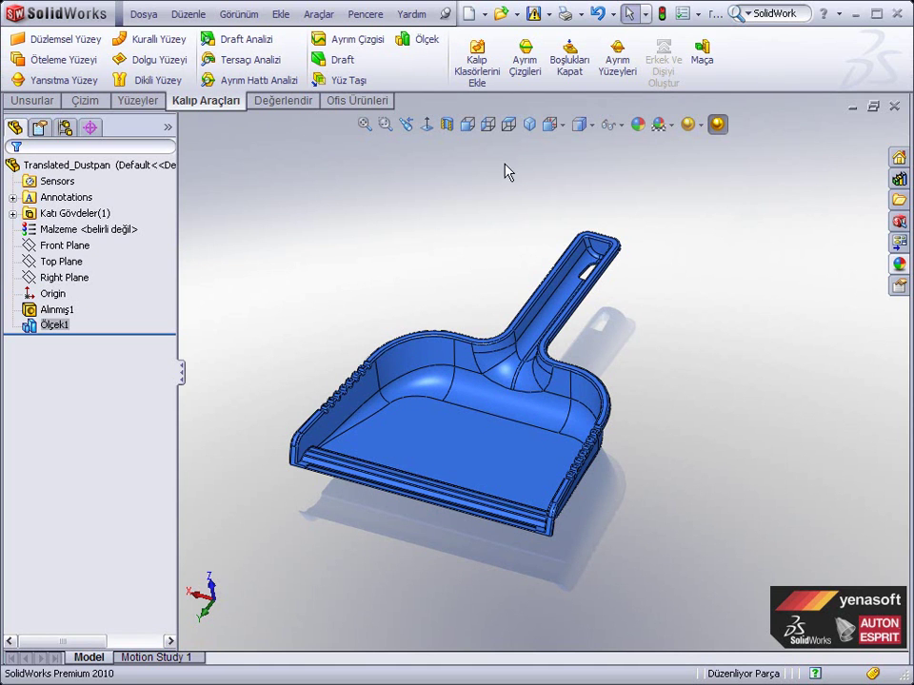
Step: Start a parting line using the flat rim face as pull direction, then run draft analysis
click(519, 84)
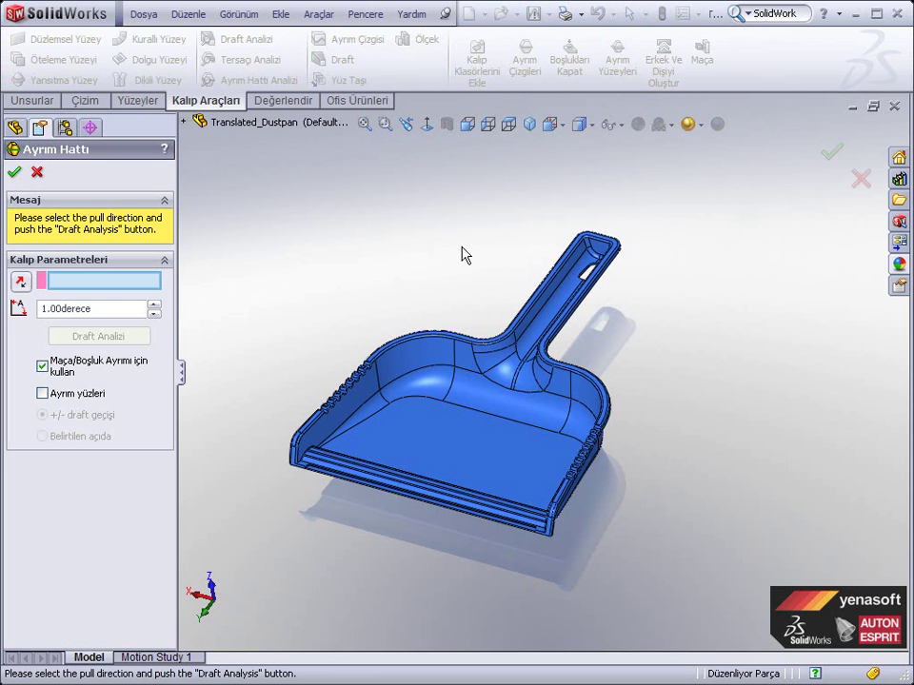
scroll(322, 436, down, 2)
scroll(377, 413, down, 2)
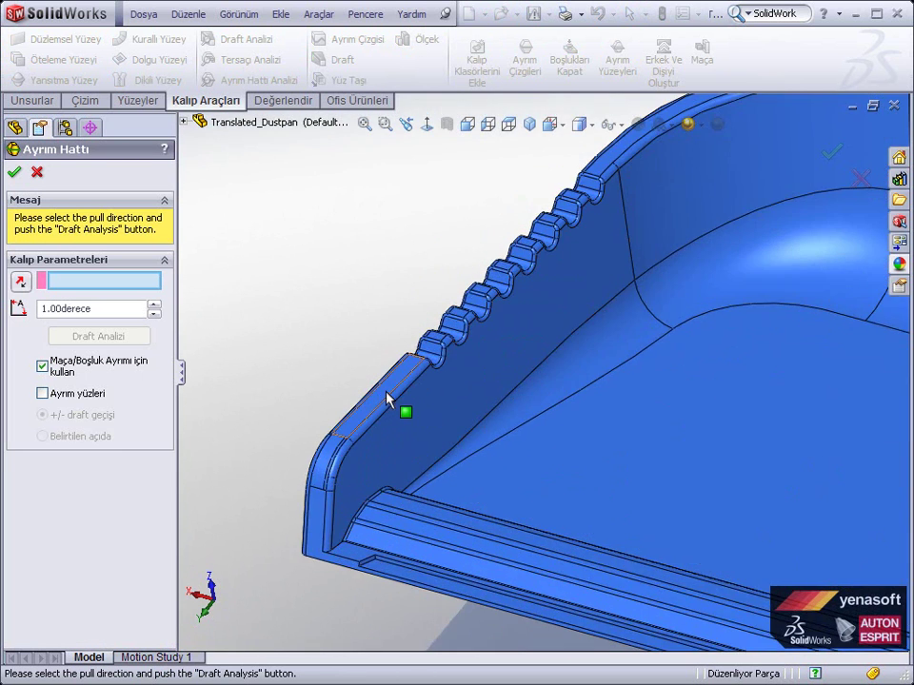
scroll(385, 398, down, 2)
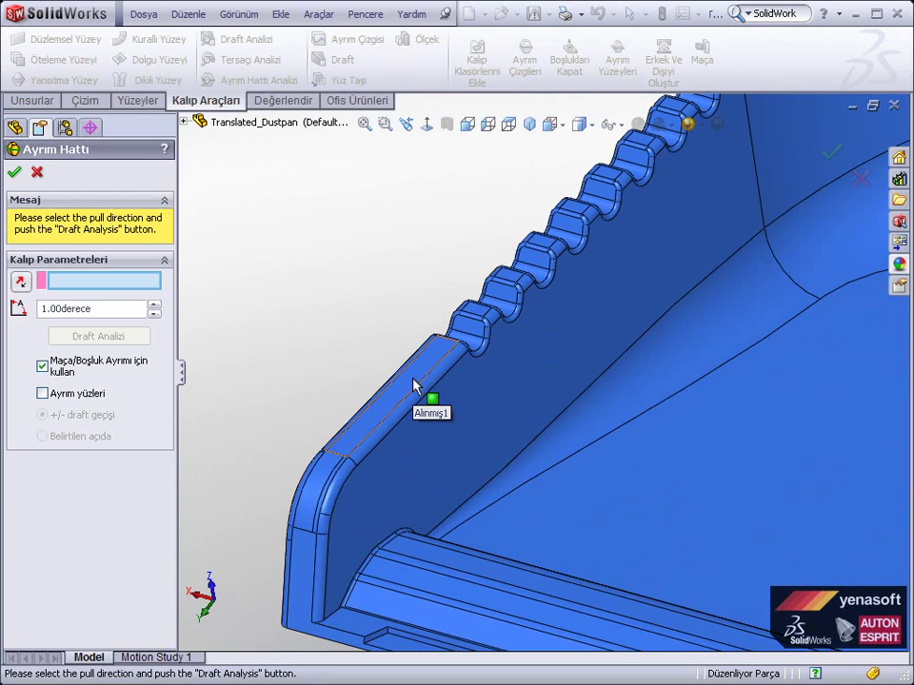
click(414, 385)
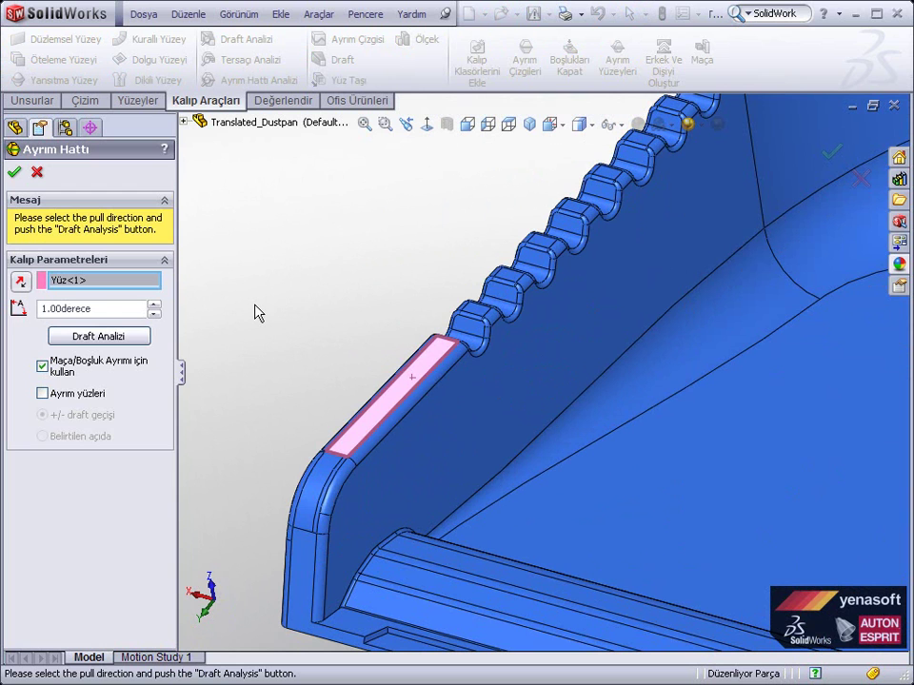
click(93, 343)
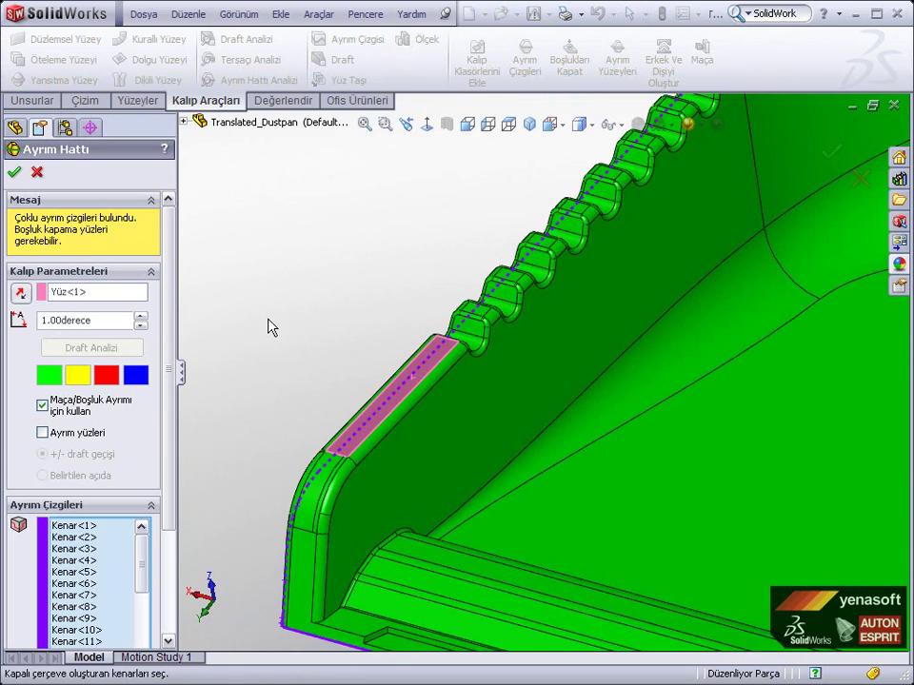
Step: Inspect the parting line around the dustpan rim and underside from several angles
key(f)
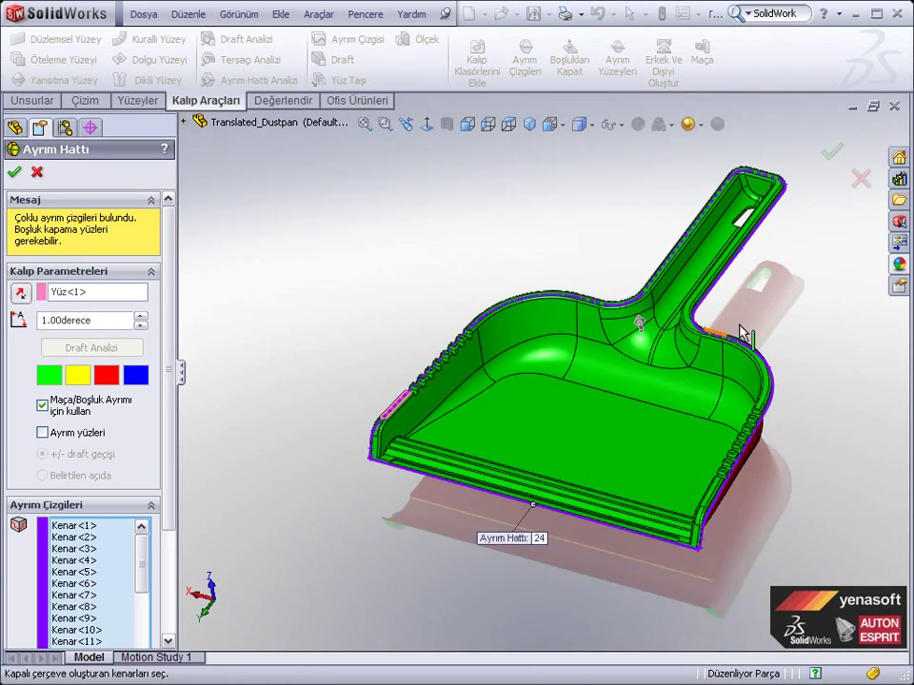
mouse_move(630, 495)
middle_down()
mouse_move(541, 297)
mouse_move(530, 332)
mouse_move(541, 447)
mouse_move(523, 496)
mouse_move(502, 324)
mouse_move(475, 302)
mouse_move(457, 312)
mouse_move(488, 316)
mouse_move(477, 354)
mouse_move(394, 286)
middle_up()
scroll(353, 291, down, 3)
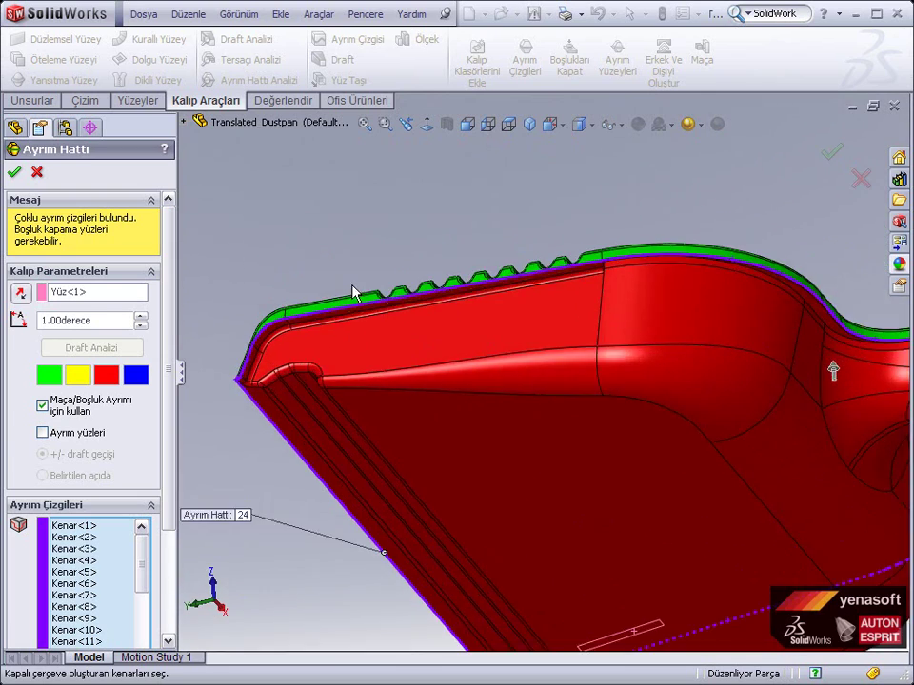
scroll(320, 331, down, 2)
scroll(333, 360, down, 2)
mouse_move(333, 359)
middle_down()
mouse_move(309, 320)
mouse_move(309, 333)
mouse_move(324, 330)
mouse_move(354, 362)
mouse_move(370, 426)
mouse_move(394, 457)
middle_up()
scroll(394, 458, up, 2)
scroll(402, 473, up, 1)
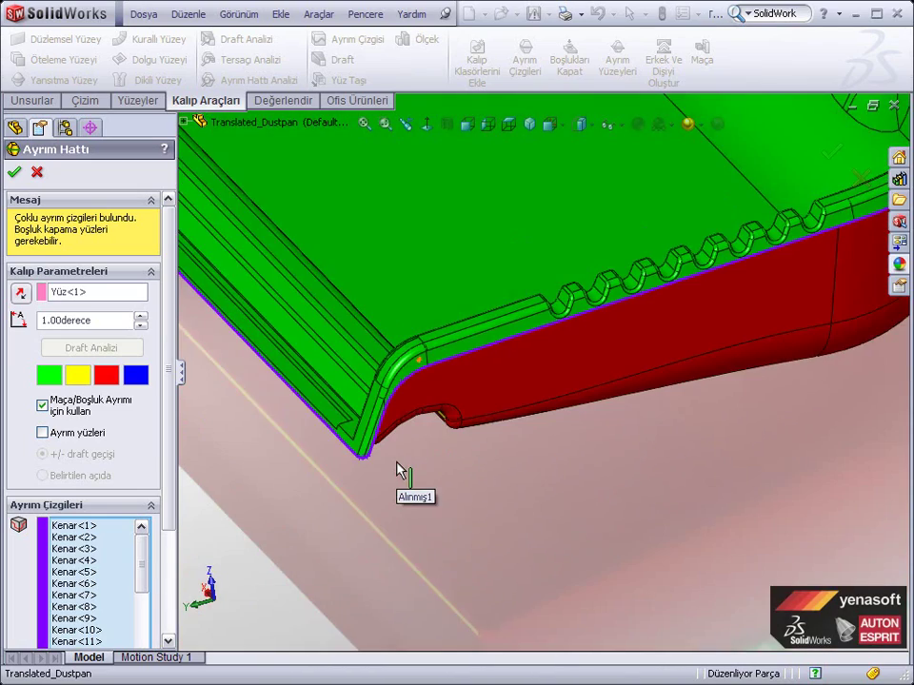
scroll(401, 473, up, 2)
scroll(400, 472, up, 2)
scroll(399, 471, up, 2)
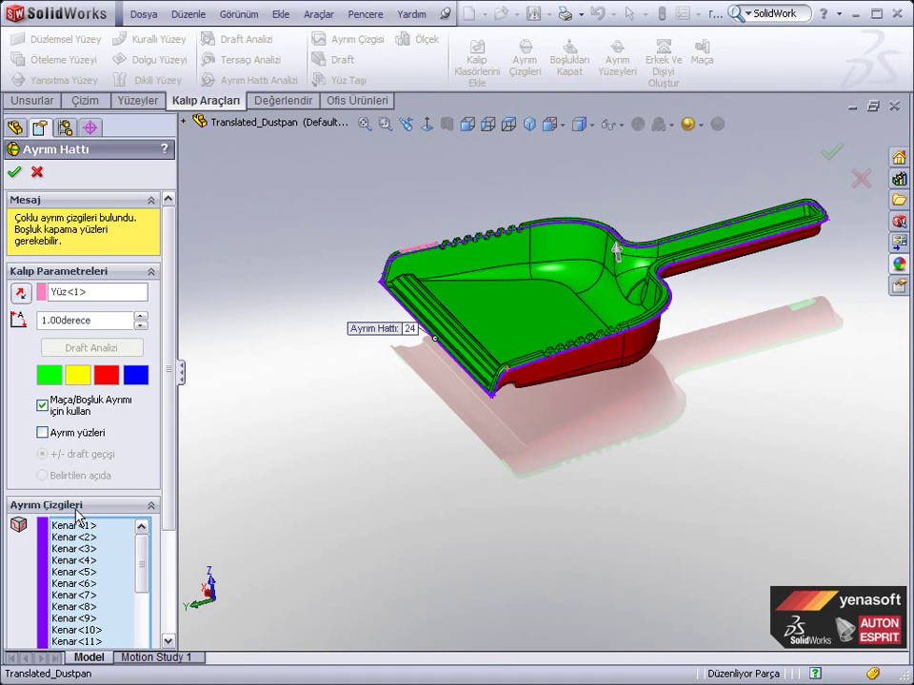
scroll(457, 273, down, 2)
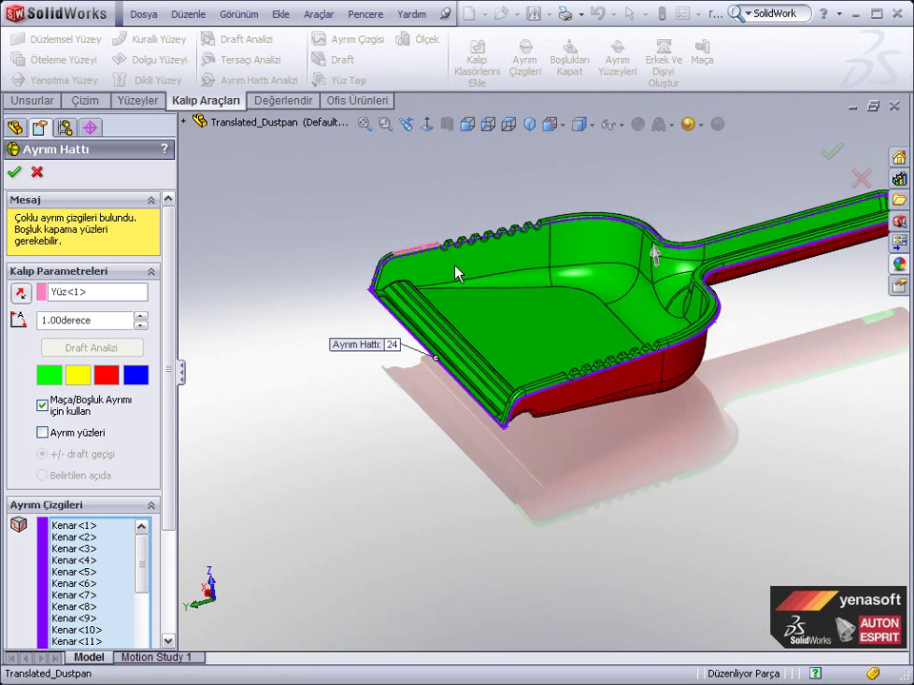
scroll(456, 272, down, 2)
scroll(621, 581, down, 3)
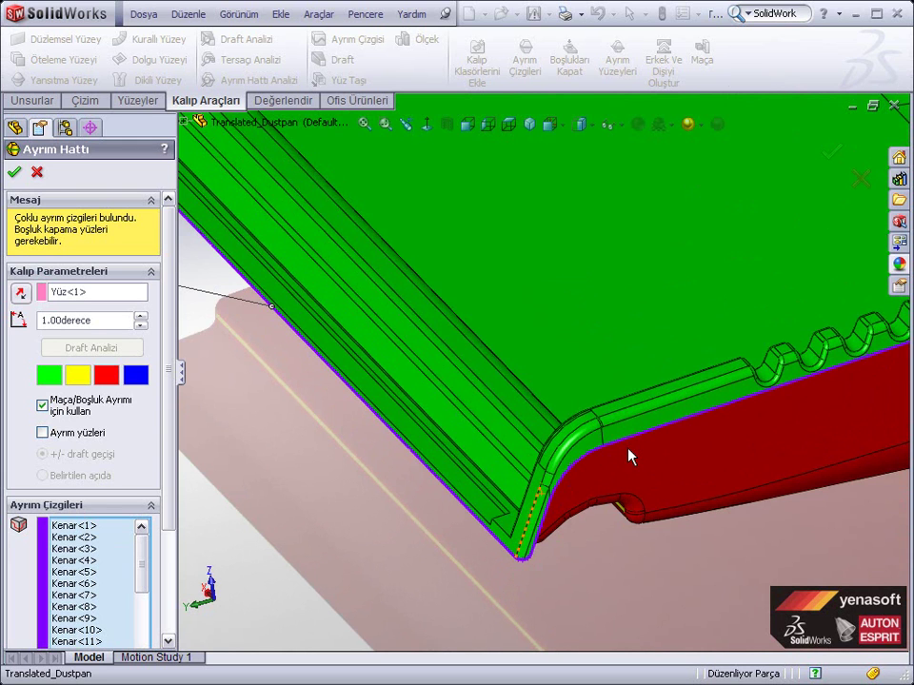
scroll(398, 500, up, 1)
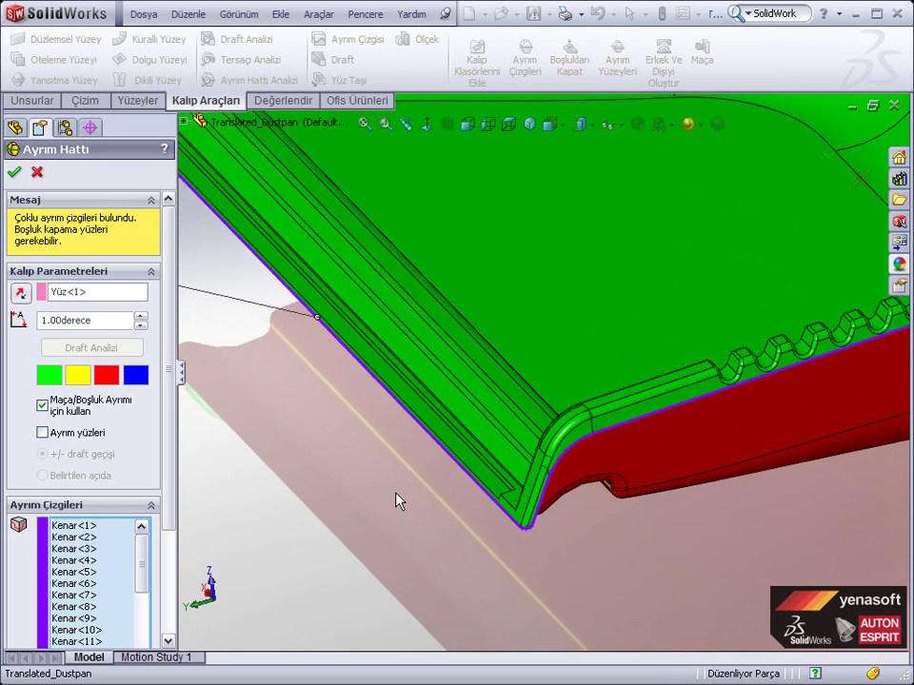
scroll(398, 499, up, 2)
scroll(398, 500, up, 2)
Step: Accept the parting line, creating Ayrım Hattı1
click(37, 174)
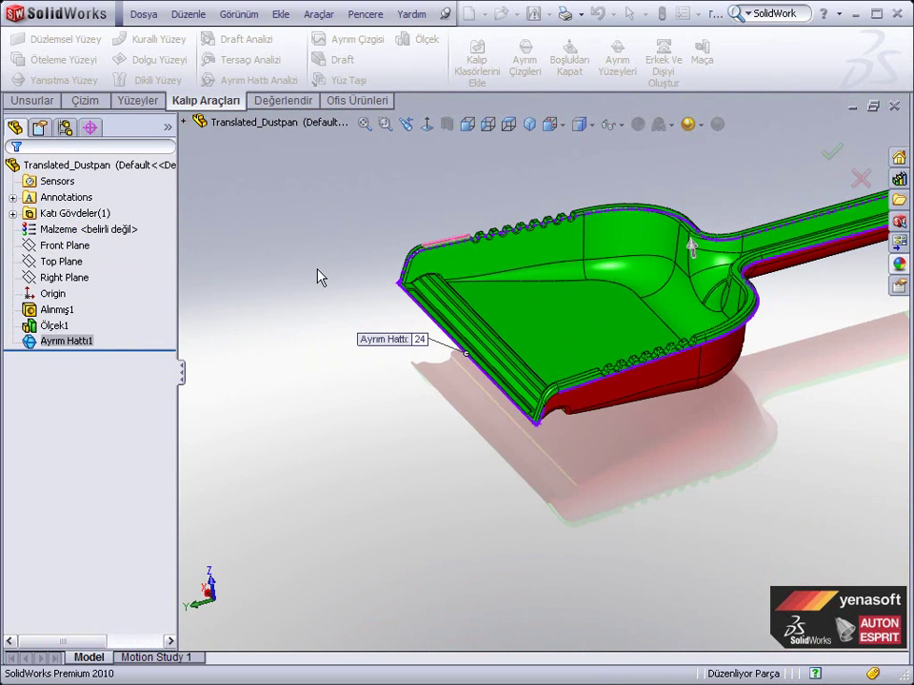
scroll(476, 381, up, 1)
scroll(306, 371, up, 2)
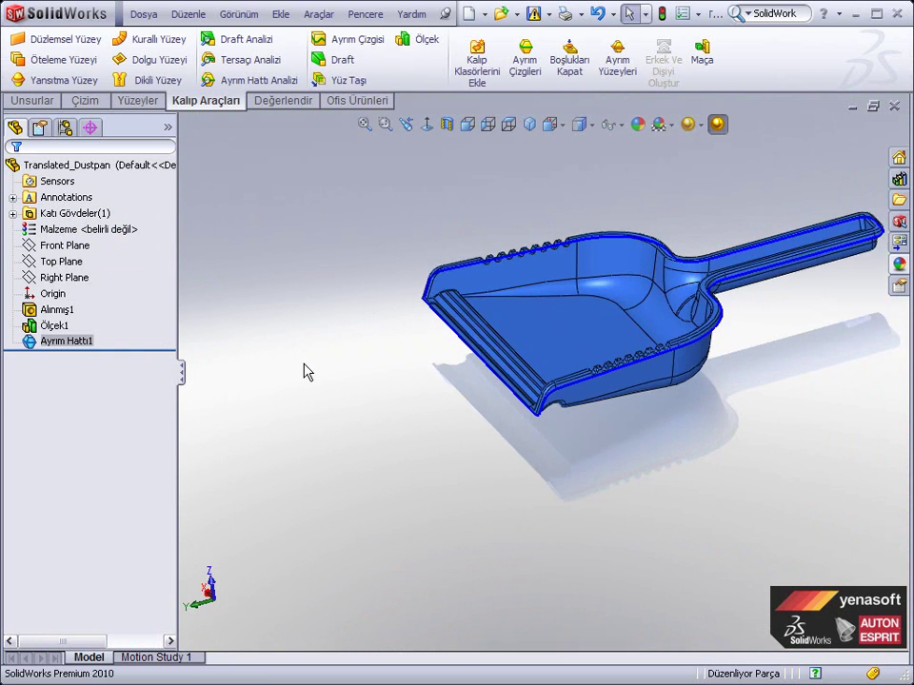
scroll(669, 216, up, 1)
scroll(694, 217, down, 1)
scroll(692, 217, down, 1)
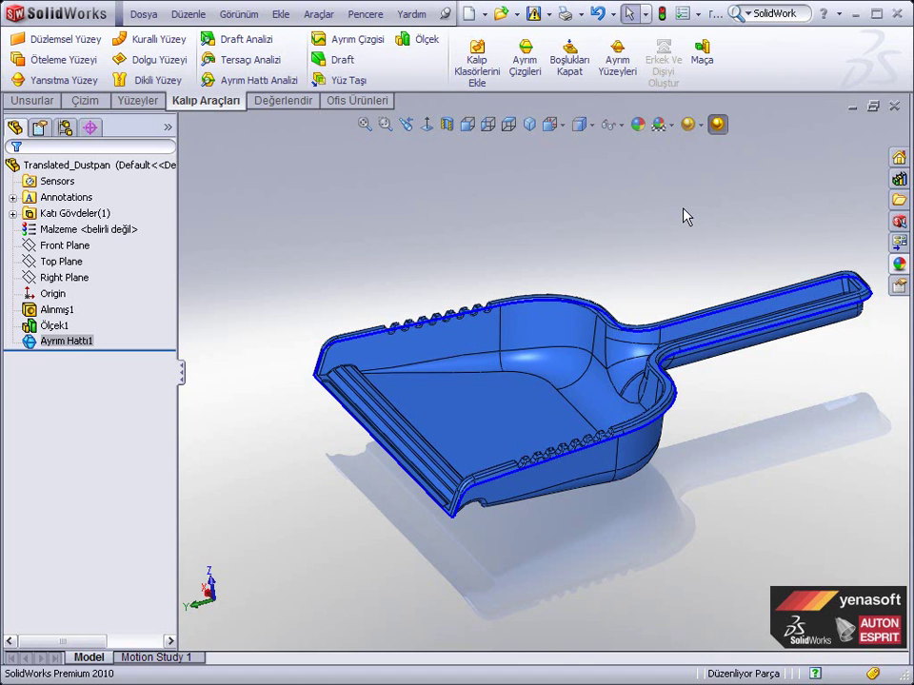
Step: Create shut-off surfaces, patching the handle slot loop with a Teğet (tangent) patch
click(570, 67)
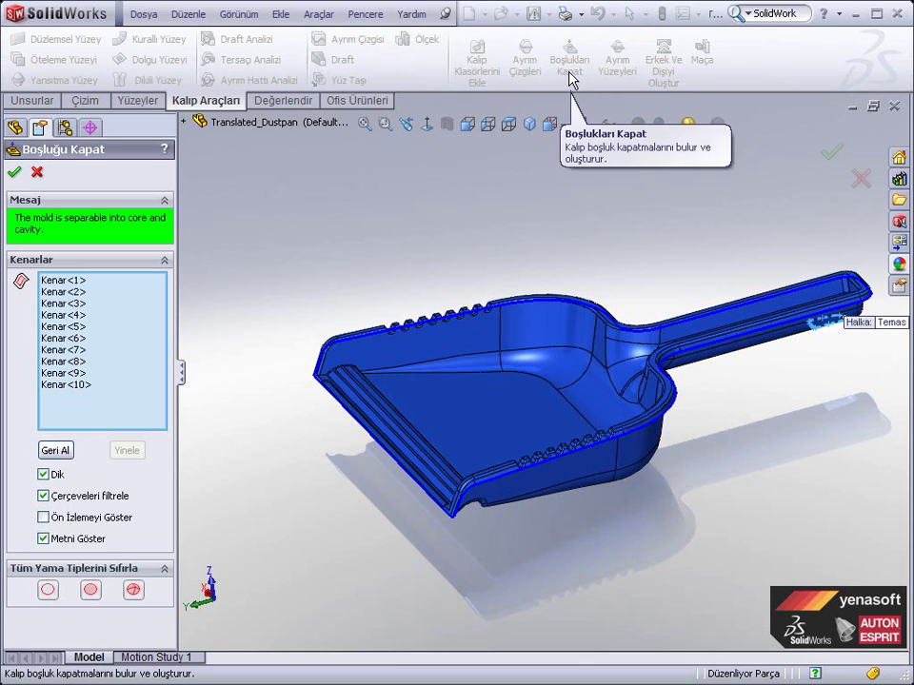
mouse_move(697, 253)
middle_down()
mouse_move(695, 289)
mouse_move(845, 306)
middle_up()
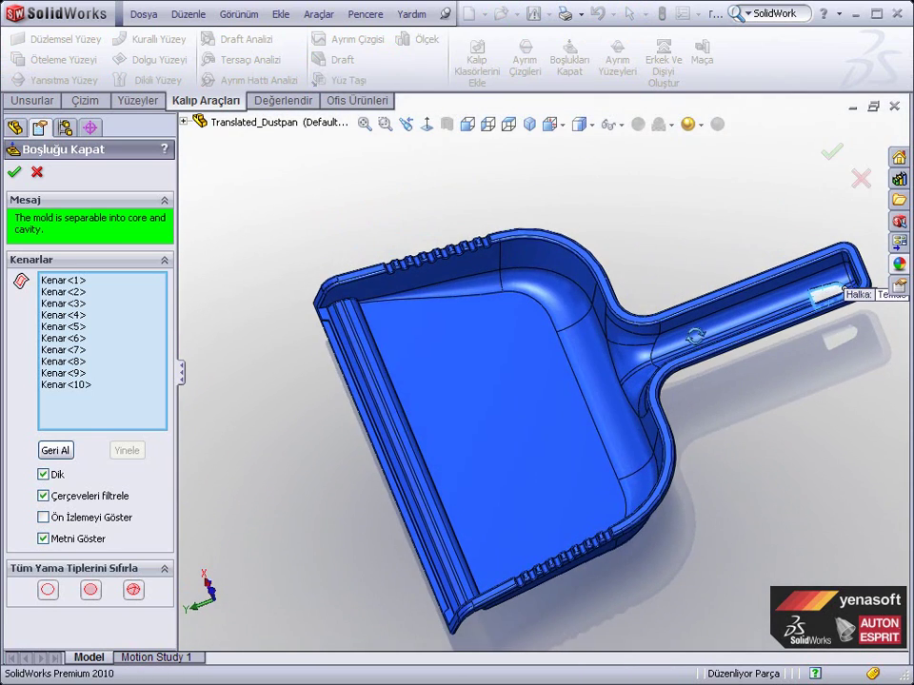
scroll(845, 307, down, 3)
scroll(828, 295, down, 2)
scroll(752, 303, down, 2)
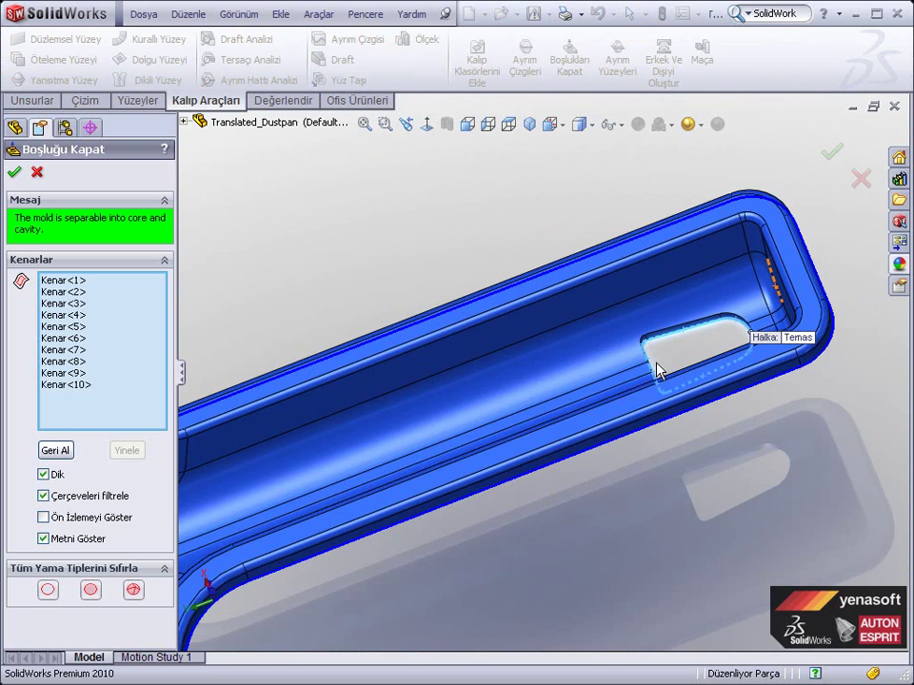
click(795, 342)
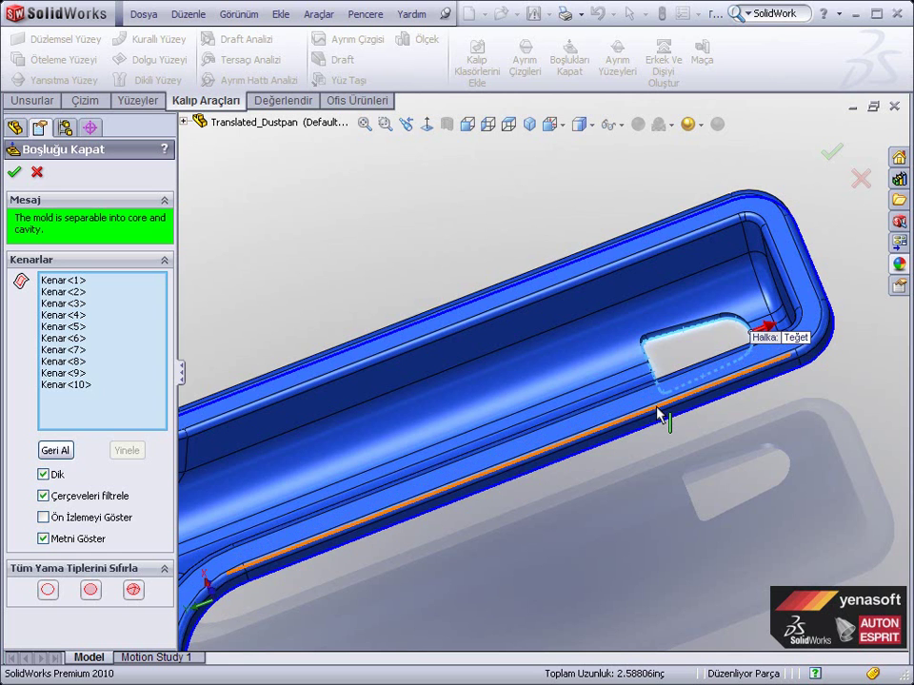
scroll(657, 418, up, 3)
scroll(655, 413, up, 5)
middle_drag(643, 409, 473, 305)
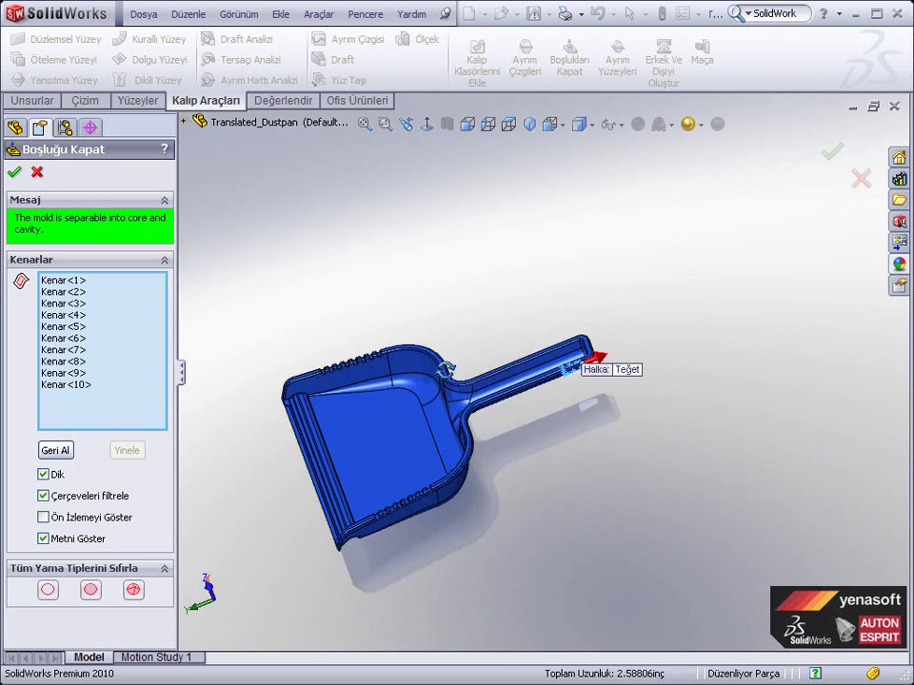
click(14, 172)
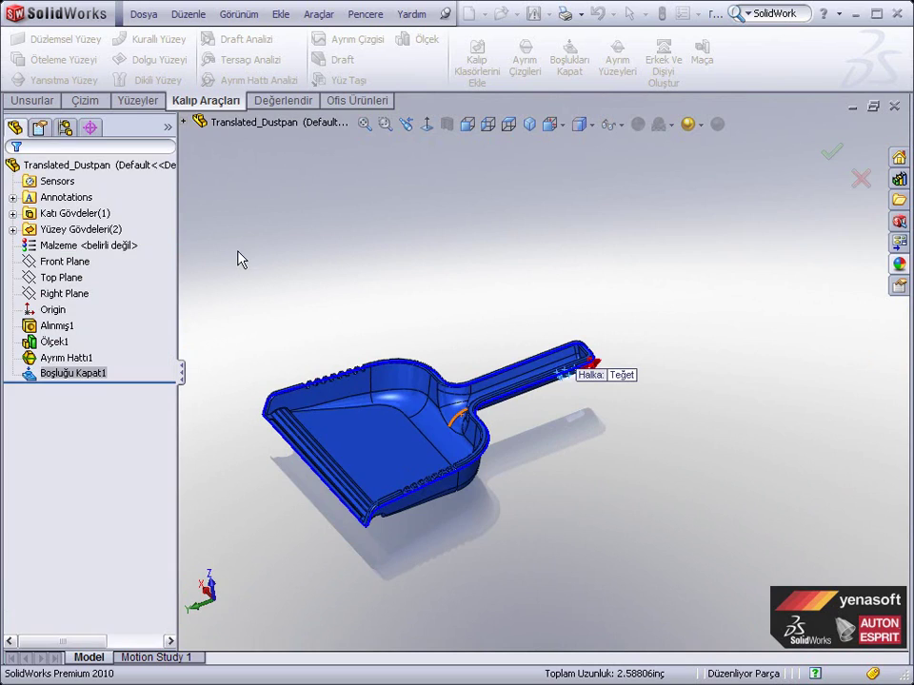
Step: Hide the solid dustpan body under Katı Gövdeler
mouse_move(458, 315)
middle_down()
mouse_move(423, 243)
mouse_move(451, 330)
mouse_move(442, 339)
mouse_move(445, 286)
mouse_move(473, 337)
mouse_move(533, 328)
middle_up()
scroll(550, 331, down, 4)
scroll(551, 331, down, 2)
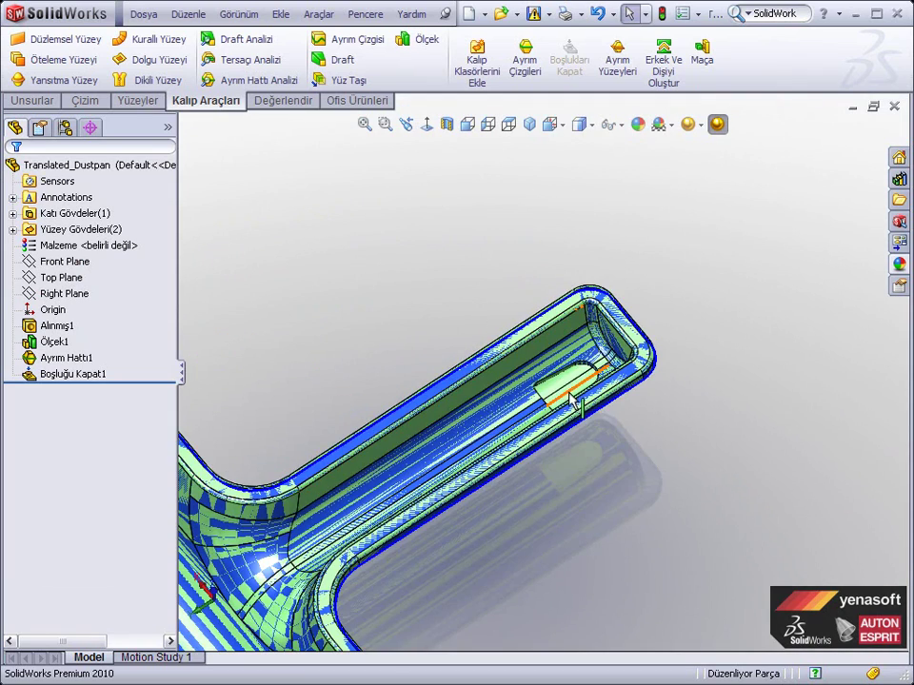
scroll(533, 382, up, 3)
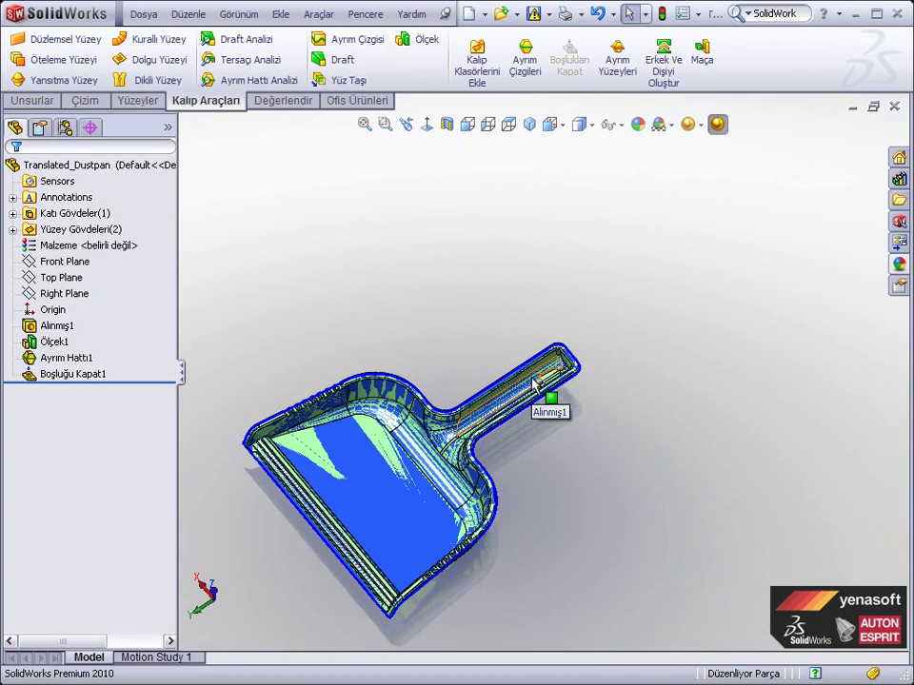
click(13, 213)
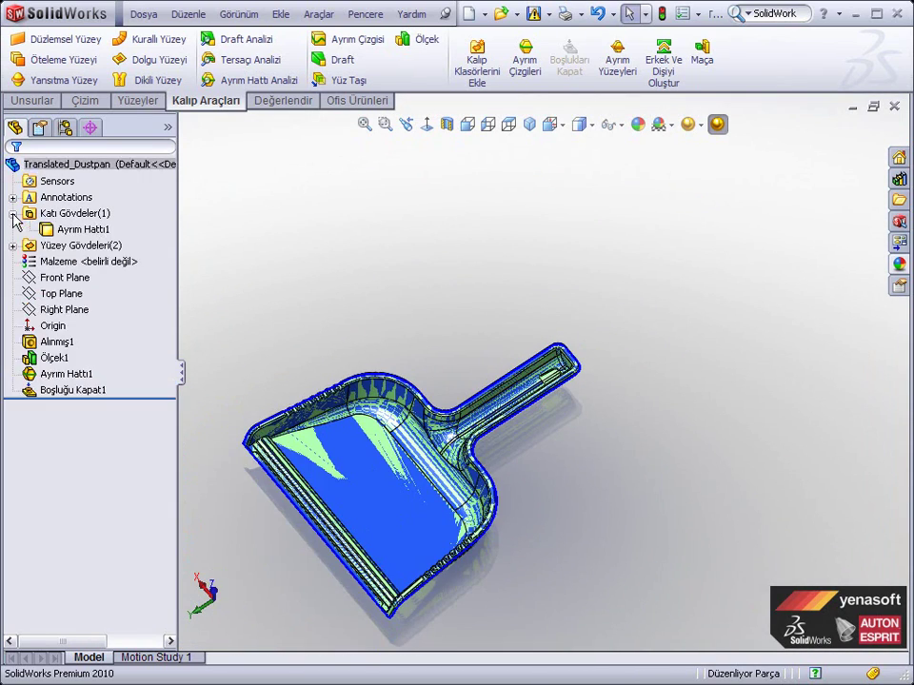
click(76, 230)
click(81, 197)
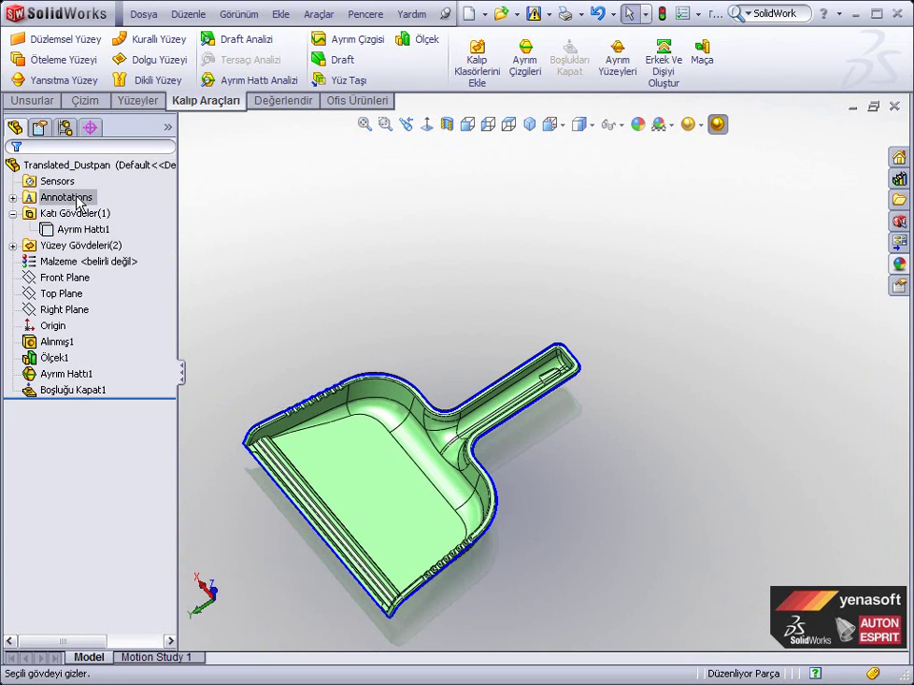
Step: Expand Yüzey Gövdeleri and orbit to inspect the green cavity and red core surfaces
click(14, 246)
click(61, 244)
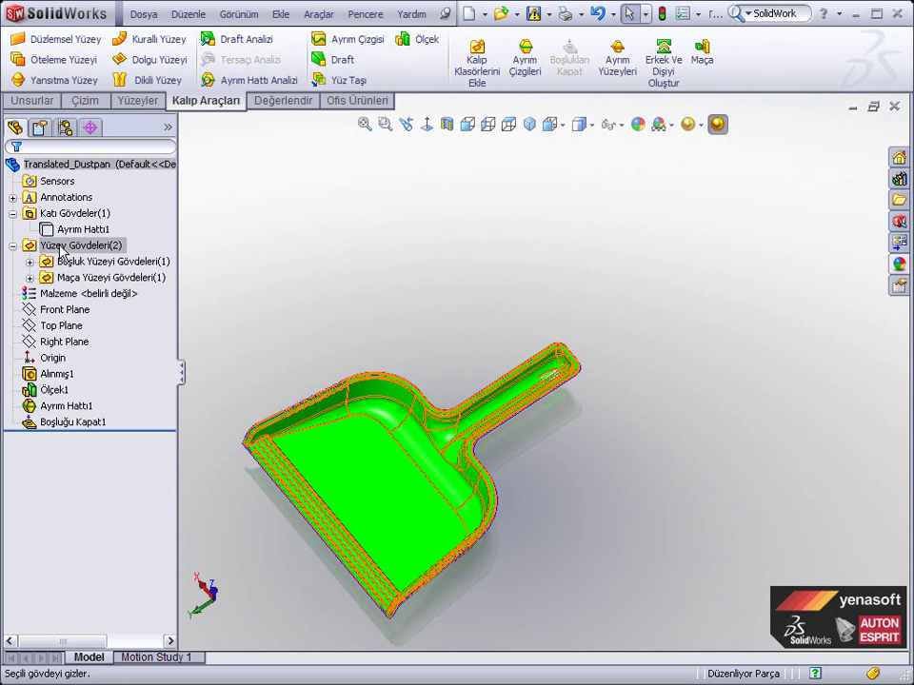
mouse_move(310, 389)
middle_down()
mouse_move(296, 194)
mouse_move(306, 319)
middle_up()
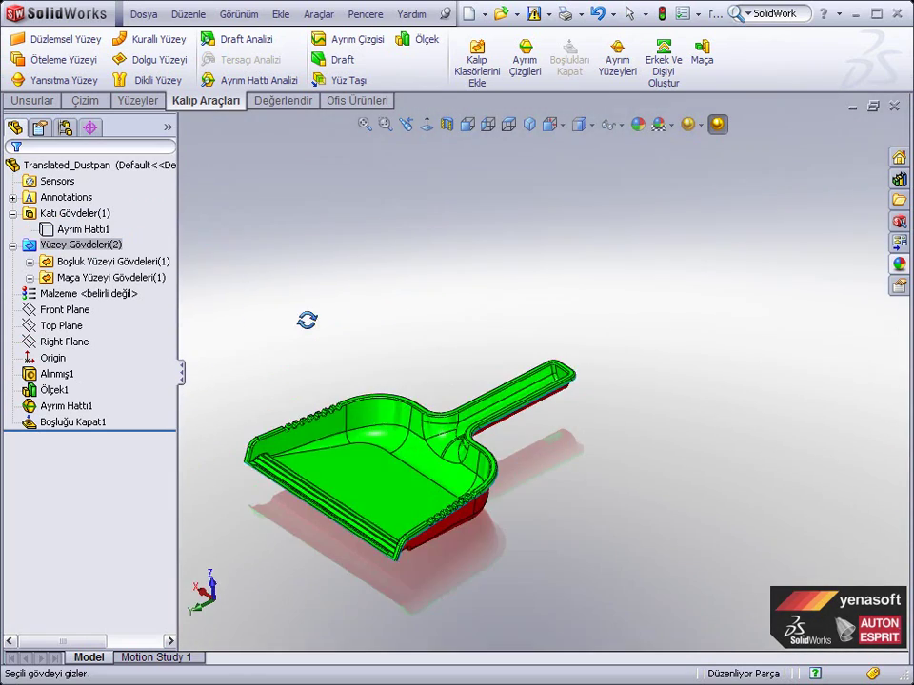
mouse_move(399, 464)
middle_down()
mouse_move(473, 530)
mouse_move(413, 396)
mouse_move(394, 323)
mouse_move(452, 502)
mouse_move(465, 593)
middle_up()
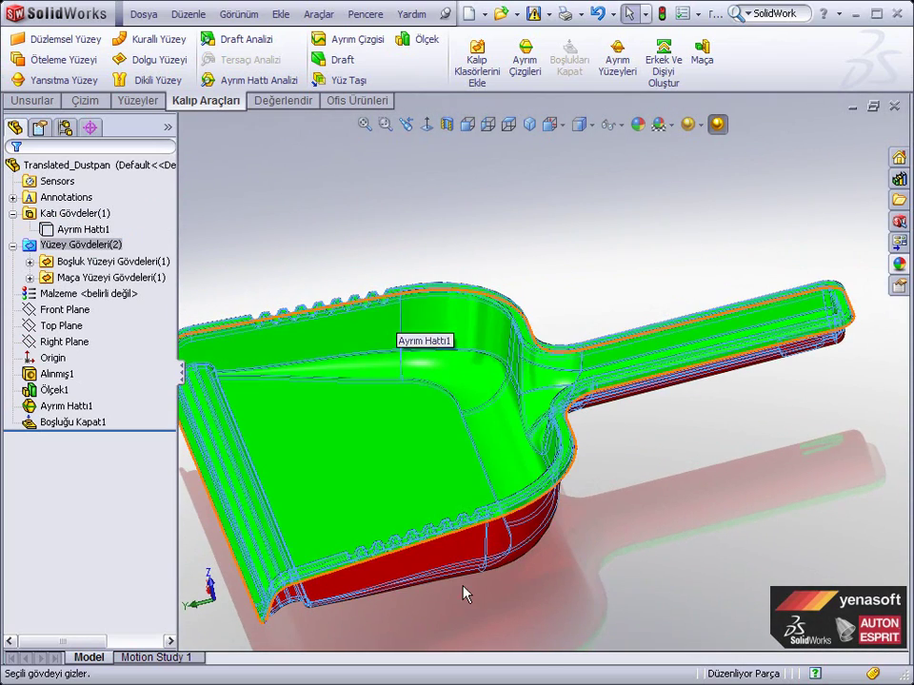
scroll(347, 485, up, 2)
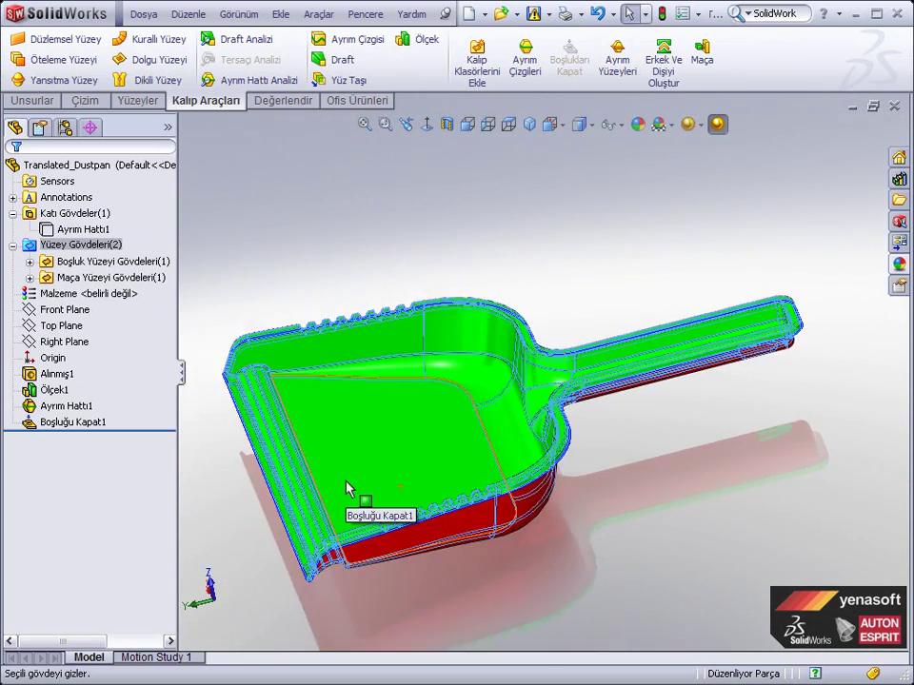
scroll(346, 485, up, 1)
mouse_move(243, 480)
middle_down()
mouse_move(270, 468)
mouse_move(256, 508)
mouse_move(305, 337)
middle_up()
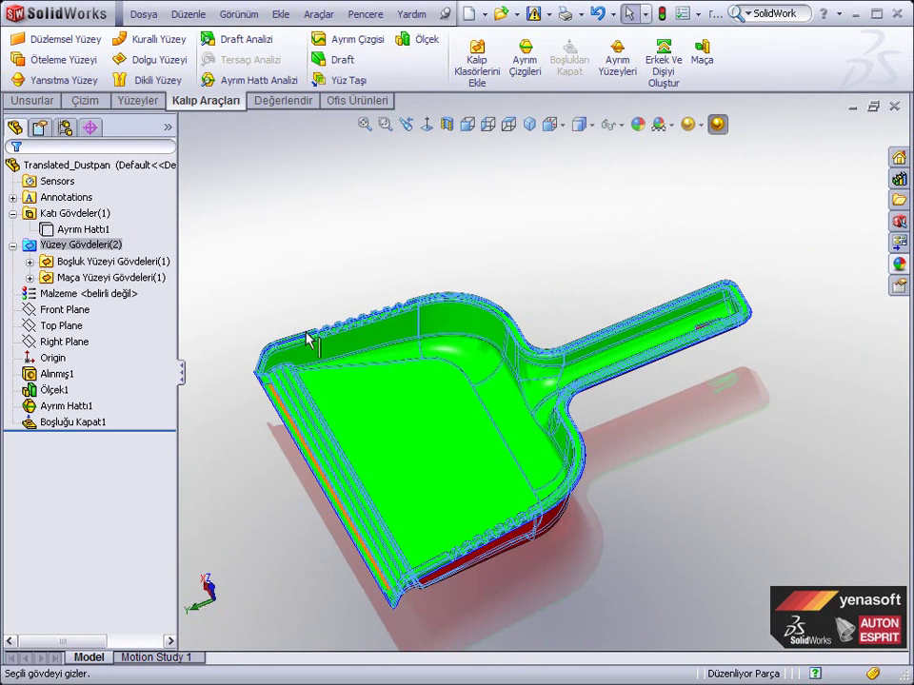
Step: Build parting surface Ayrım Yüzeyi1 with a 0.5 in distance around the parting line
click(618, 78)
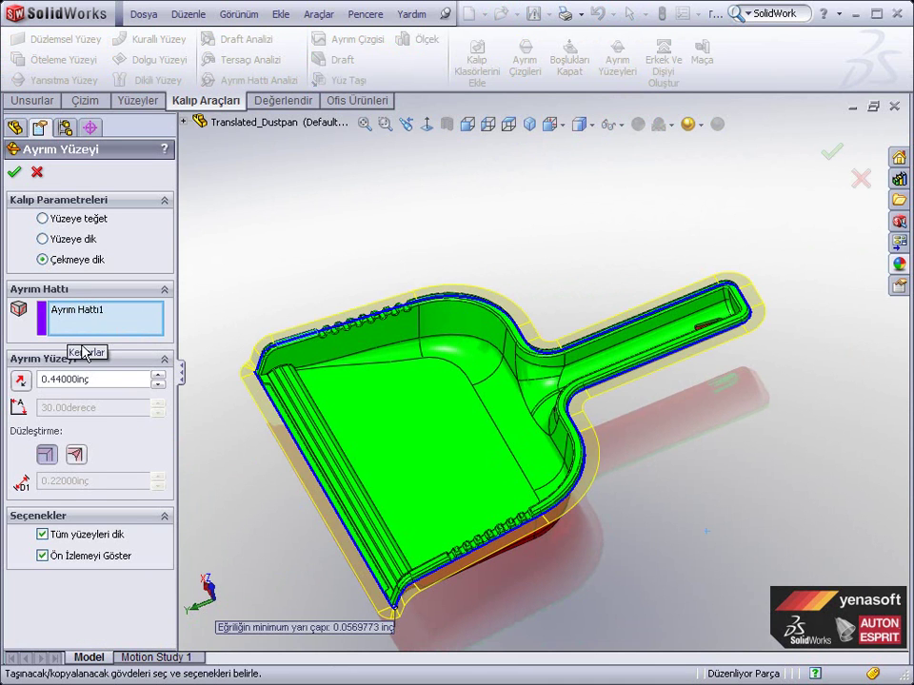
drag(98, 379, 60, 380)
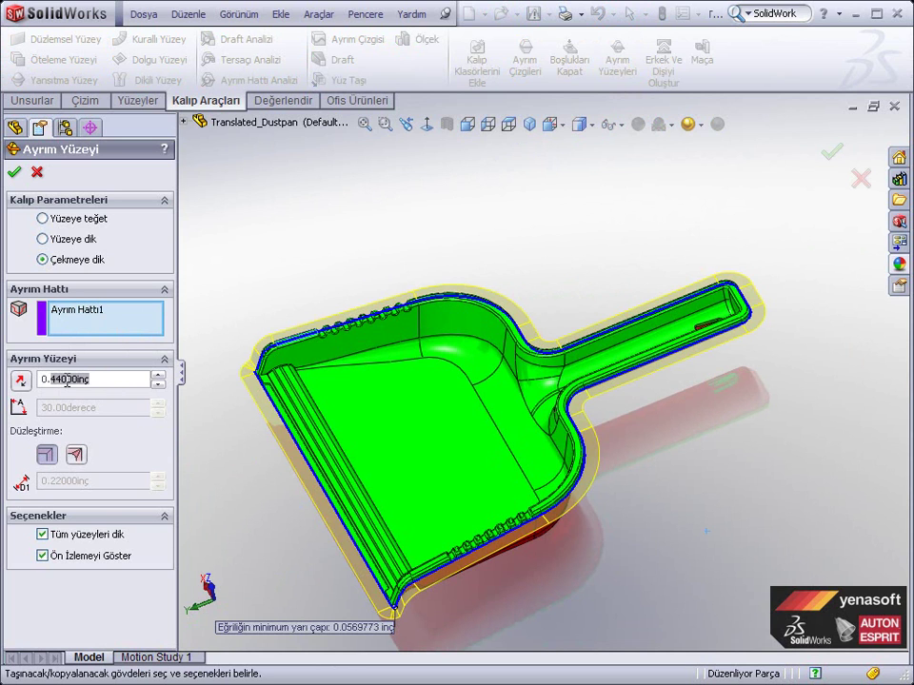
text(5)
key(Return)
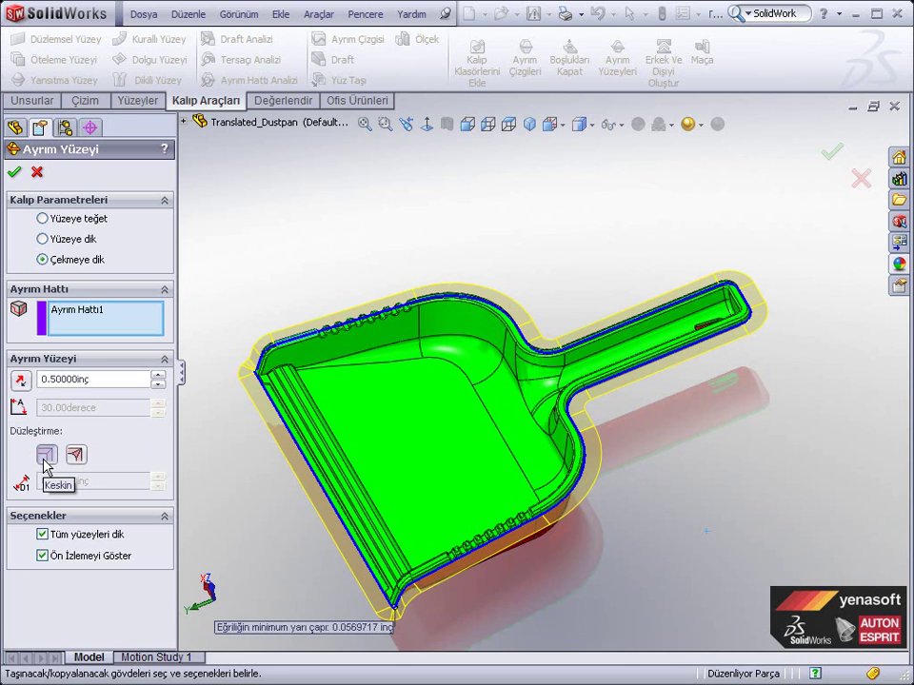
click(13, 173)
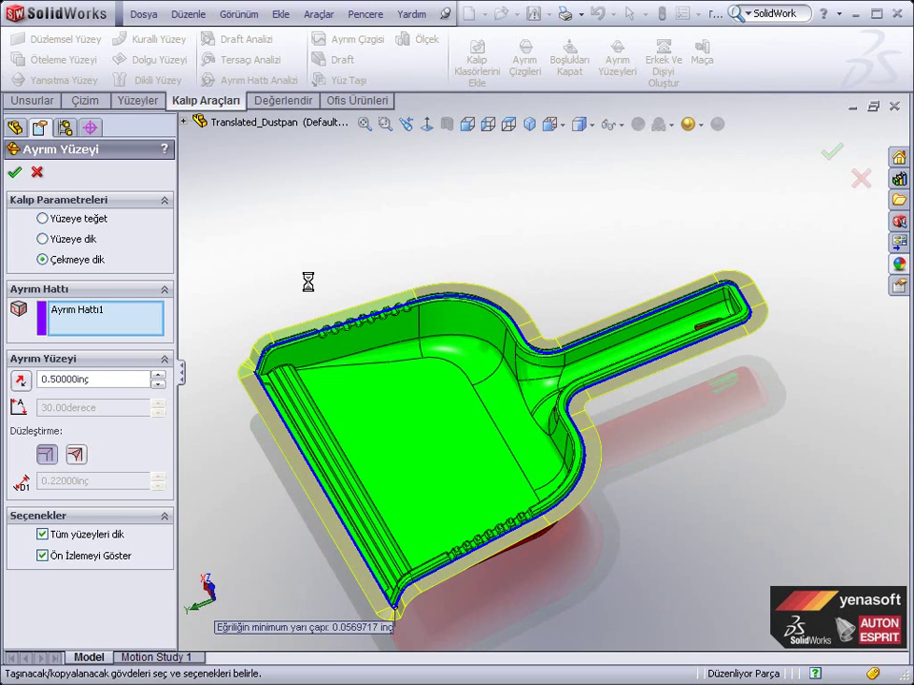
mouse_move(380, 299)
middle_down()
mouse_move(383, 253)
mouse_move(385, 261)
middle_up()
Step: Create reference plane Düzlem1 offset 1 inch from the dustpan's rim face, flipped above the model
scroll(282, 386, down, 3)
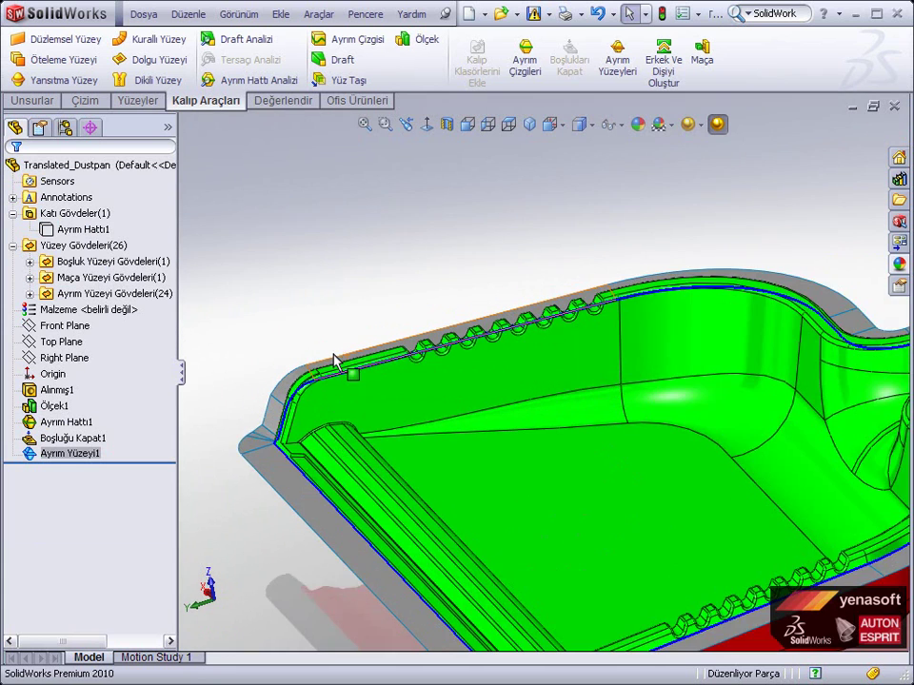
scroll(372, 367, down, 2)
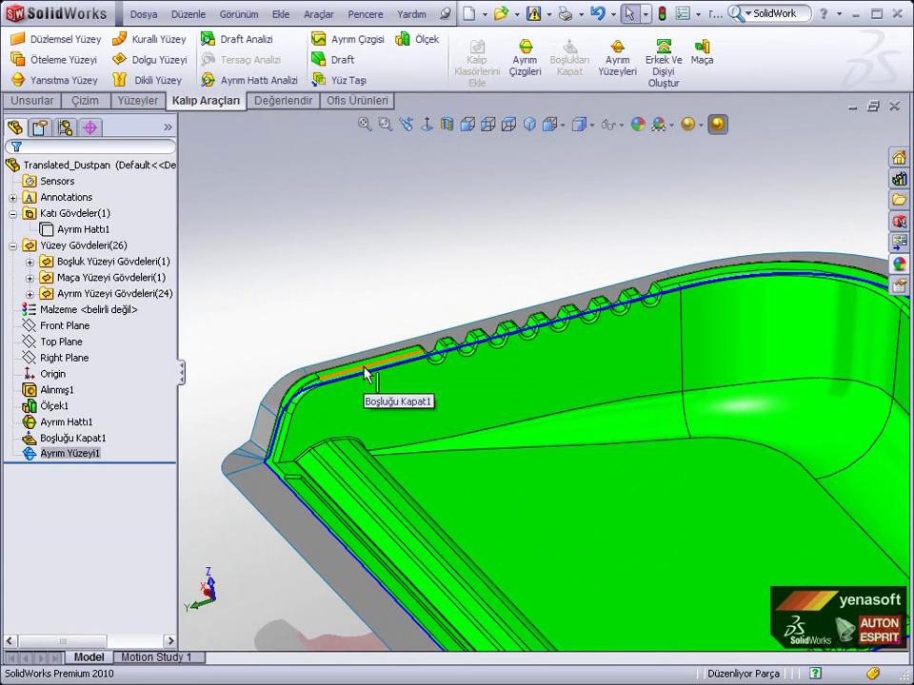
click(366, 372)
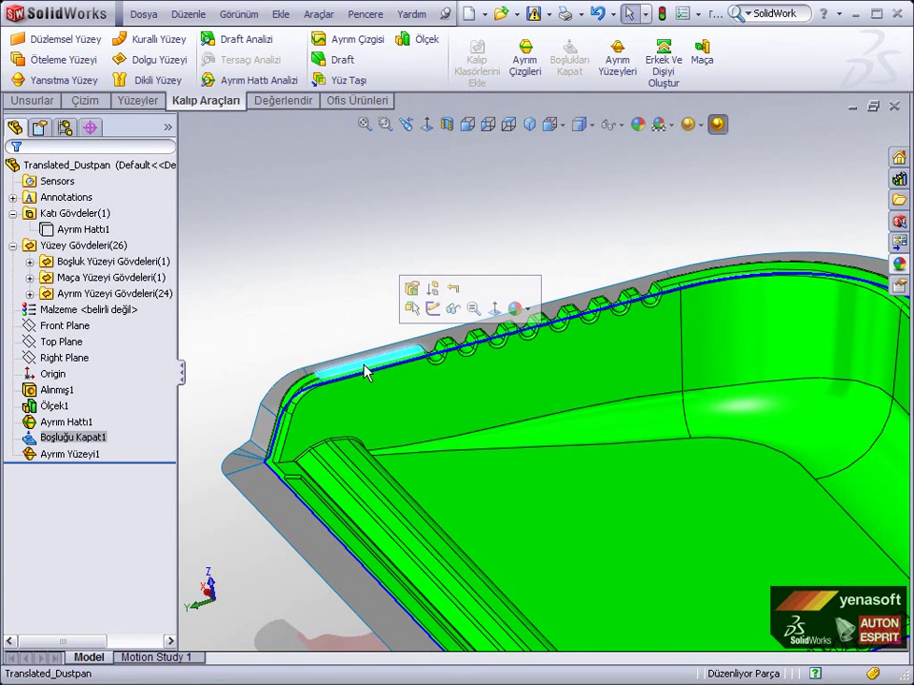
click(45, 99)
click(775, 83)
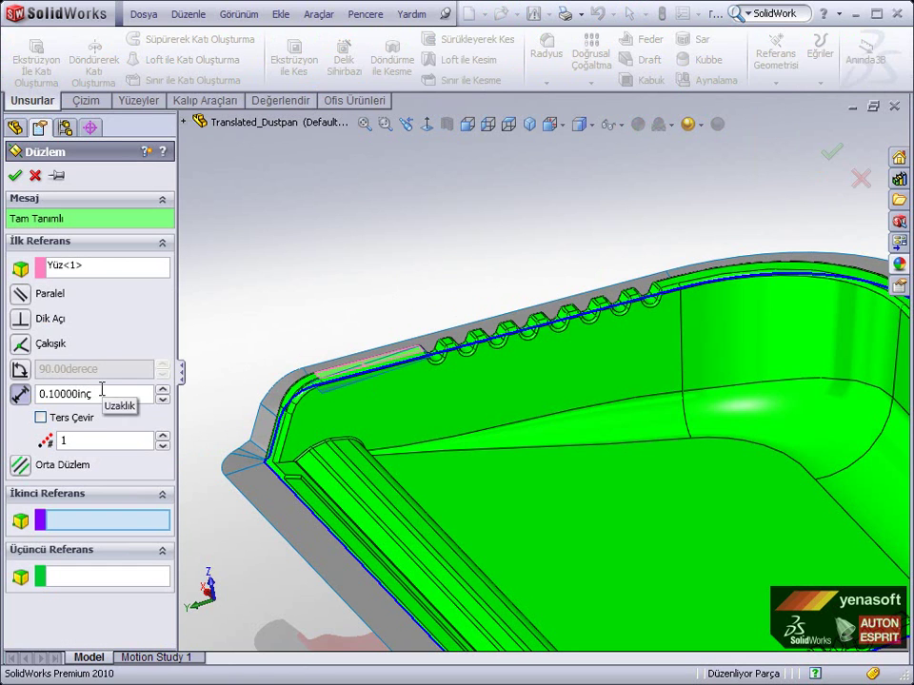
text(1)
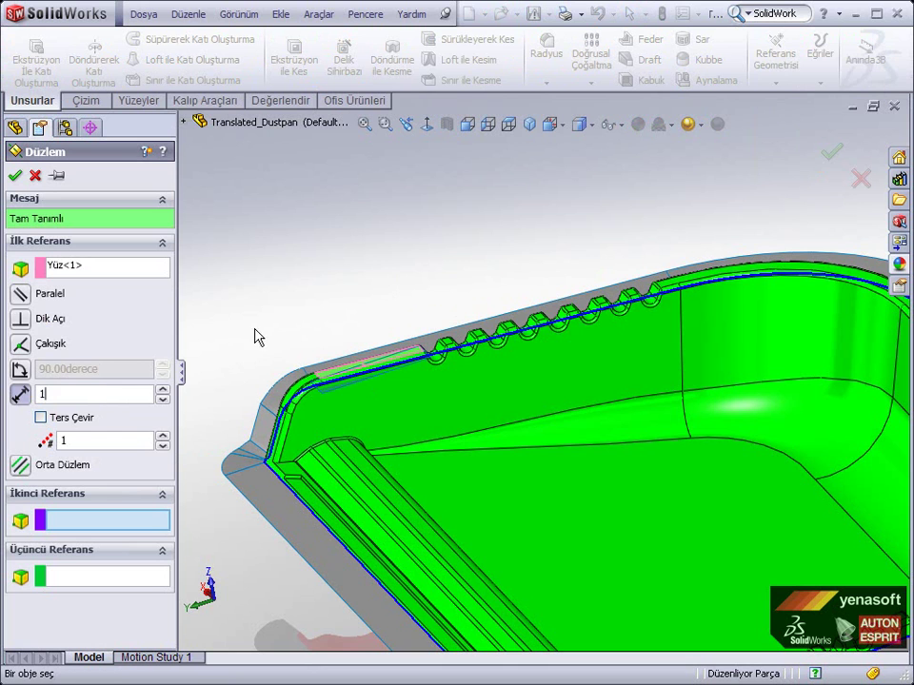
key(Return)
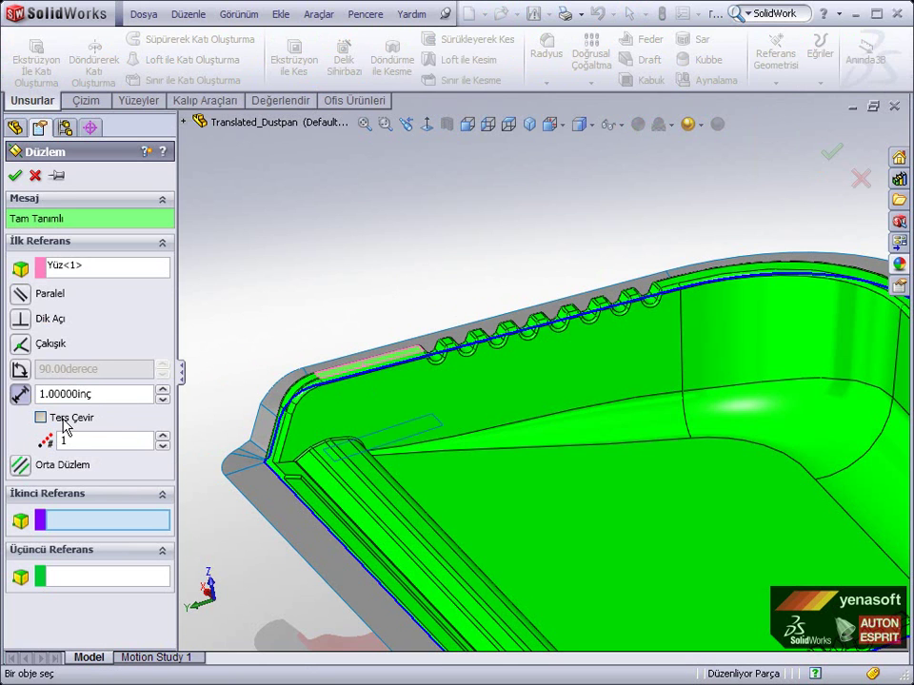
click(65, 423)
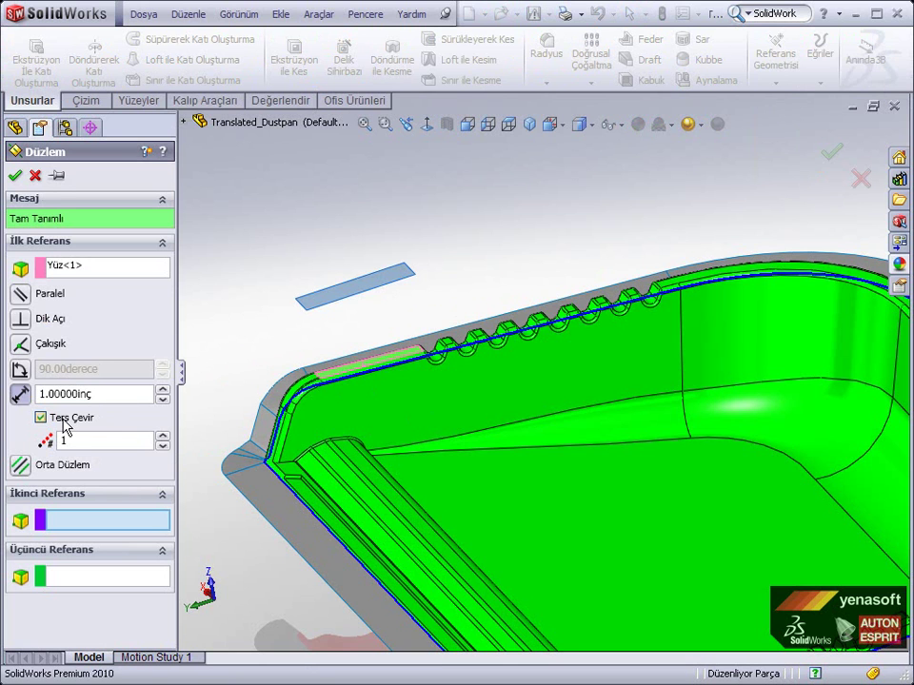
click(15, 175)
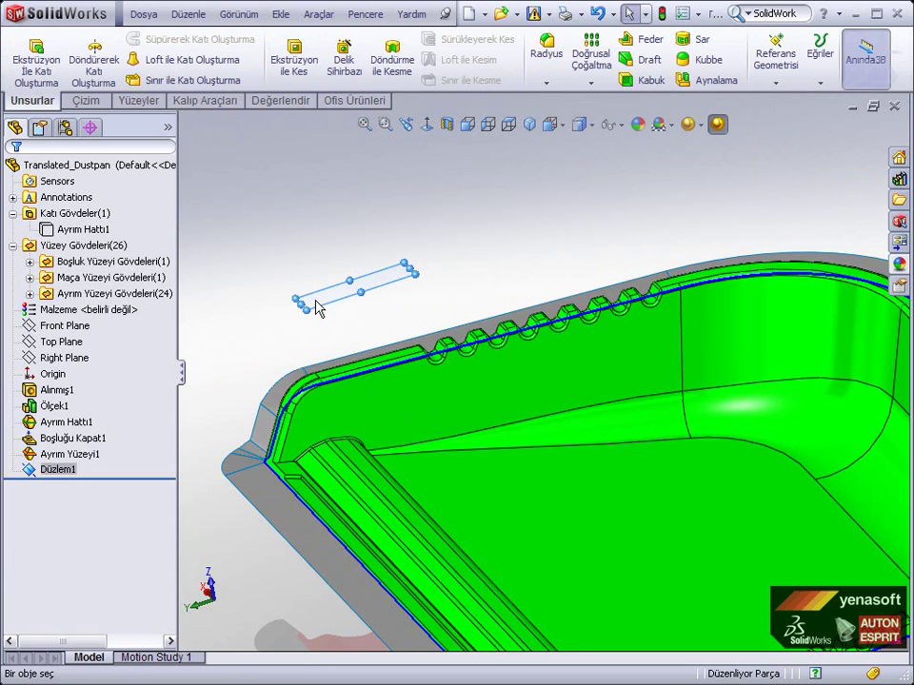
key(Escape)
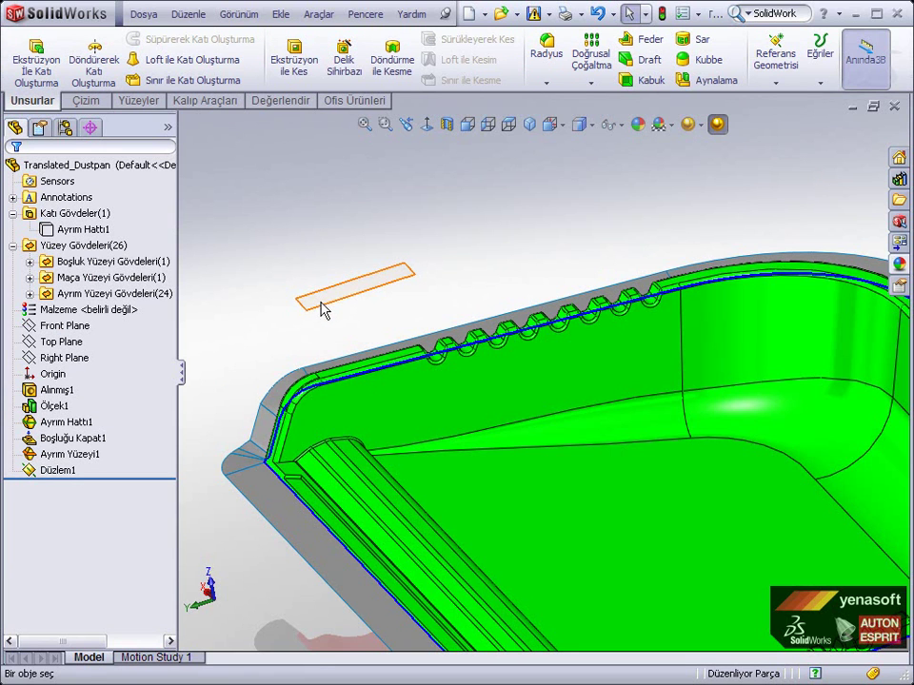
Step: Start a sketch on Düzlem1 and draw a centre rectangle from the origin enclosing the dustpan
click(333, 301)
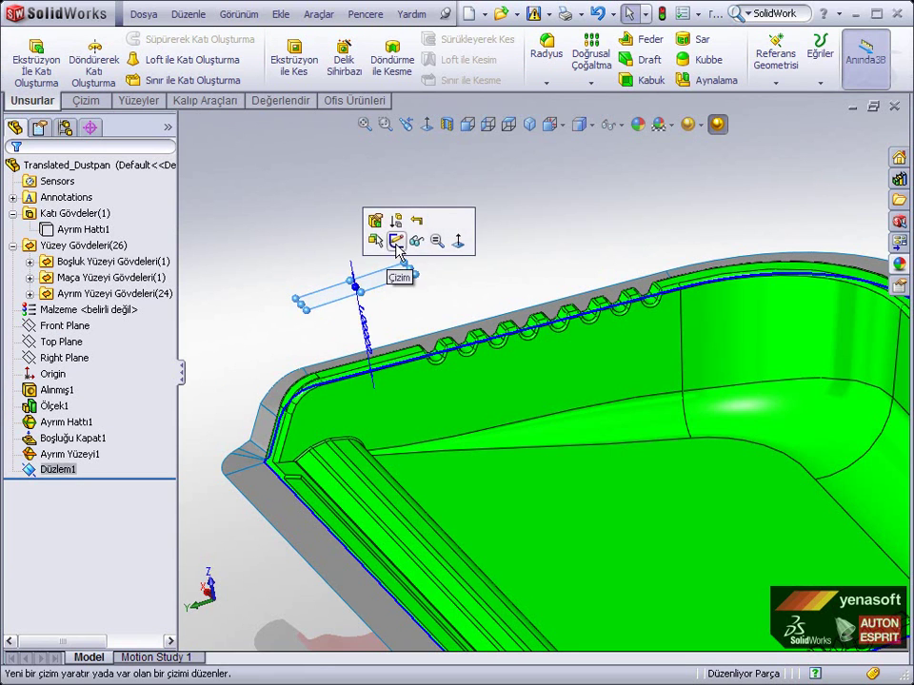
click(396, 242)
click(427, 128)
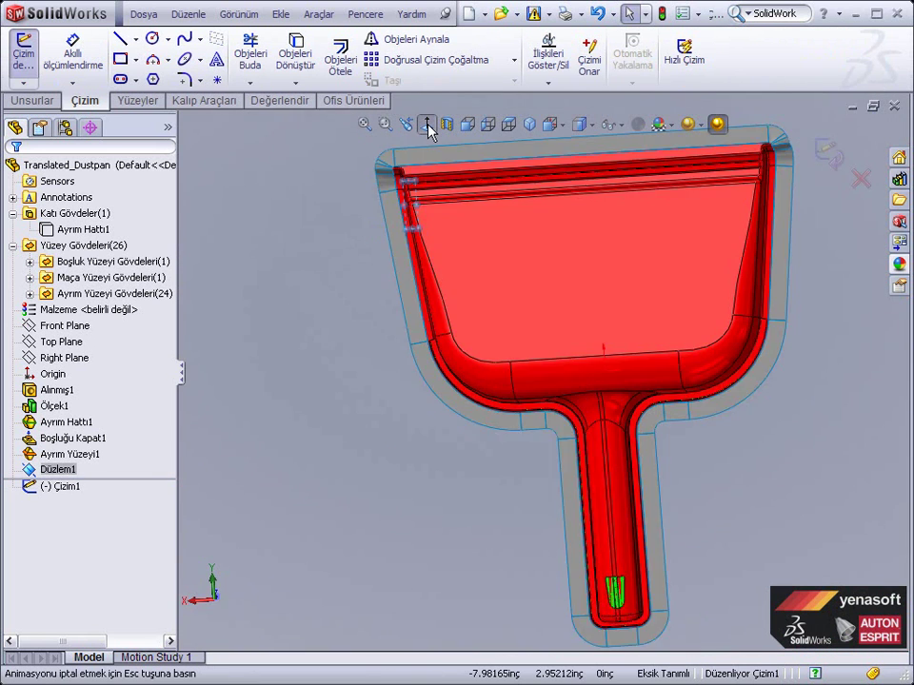
click(136, 59)
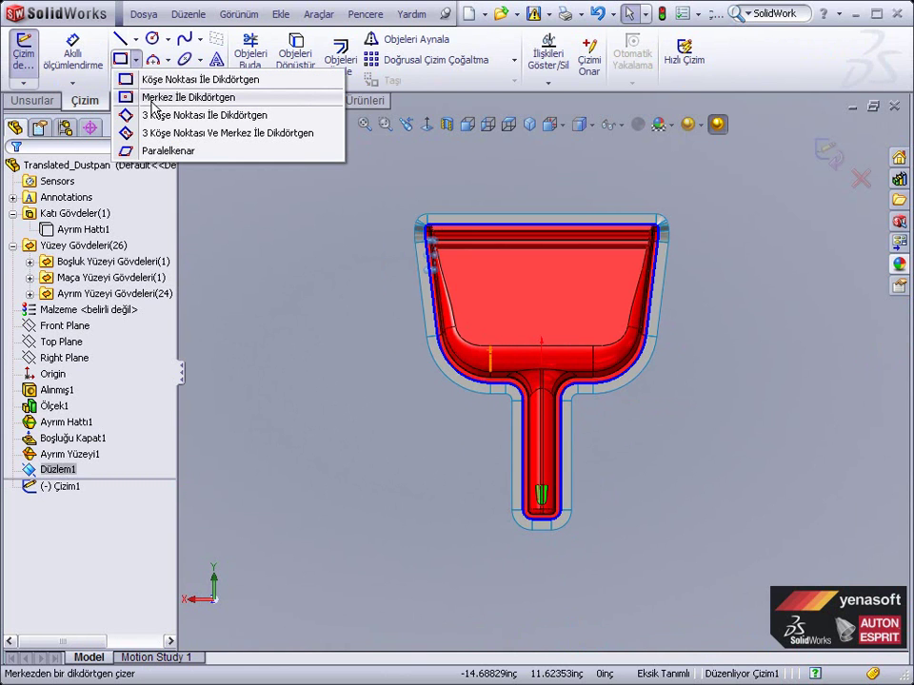
click(152, 100)
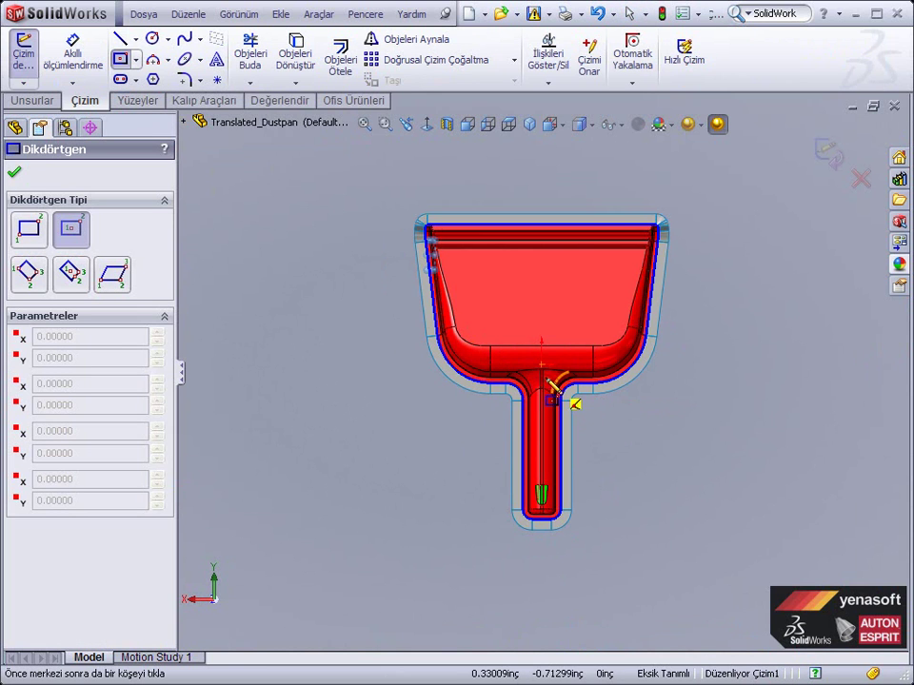
click(540, 365)
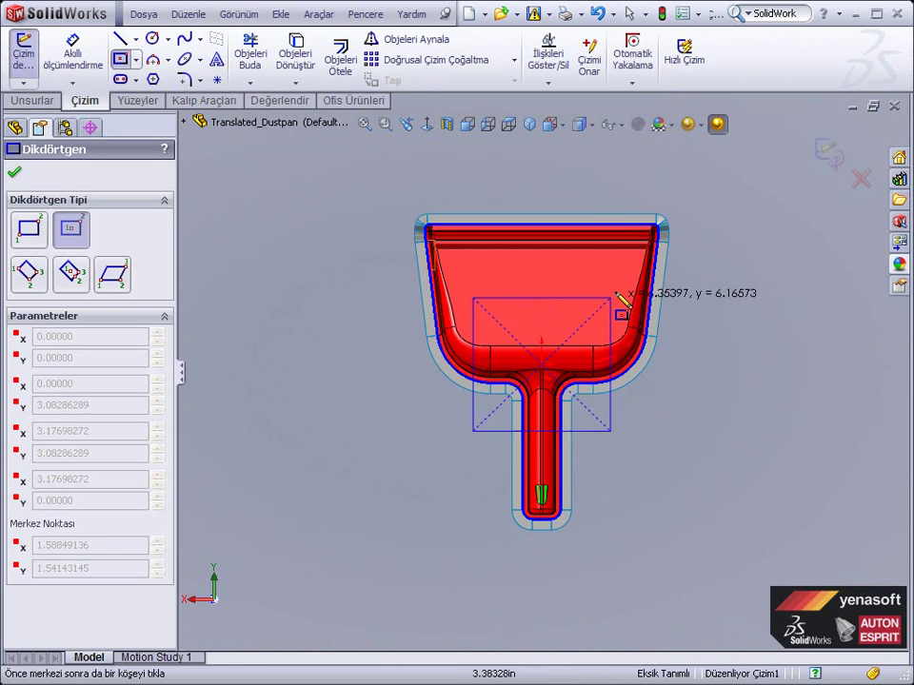
click(710, 175)
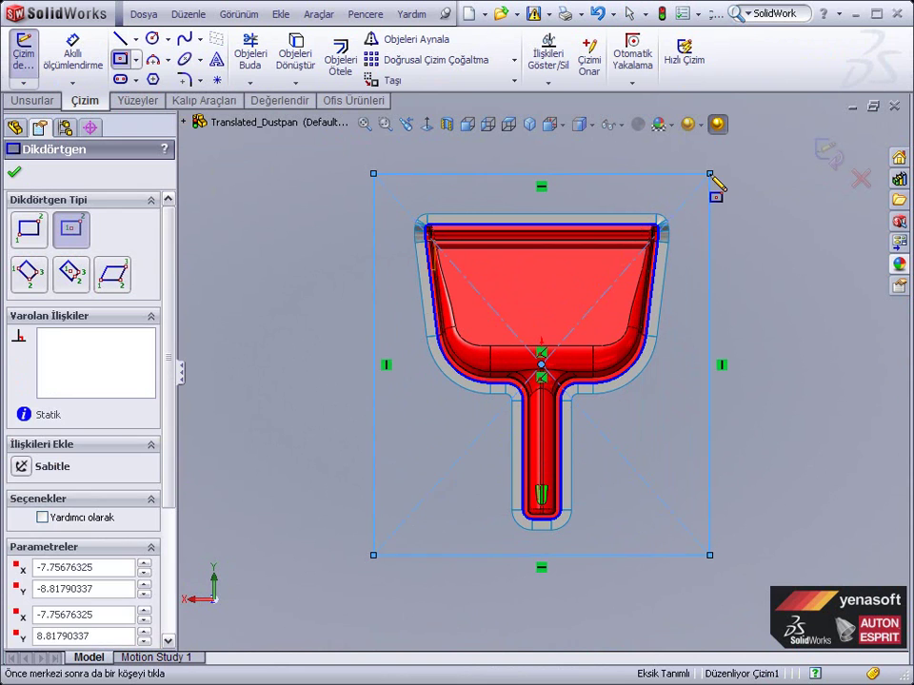
Step: Dimension the rectangle to 18 inches high and 16 inches wide
click(62, 65)
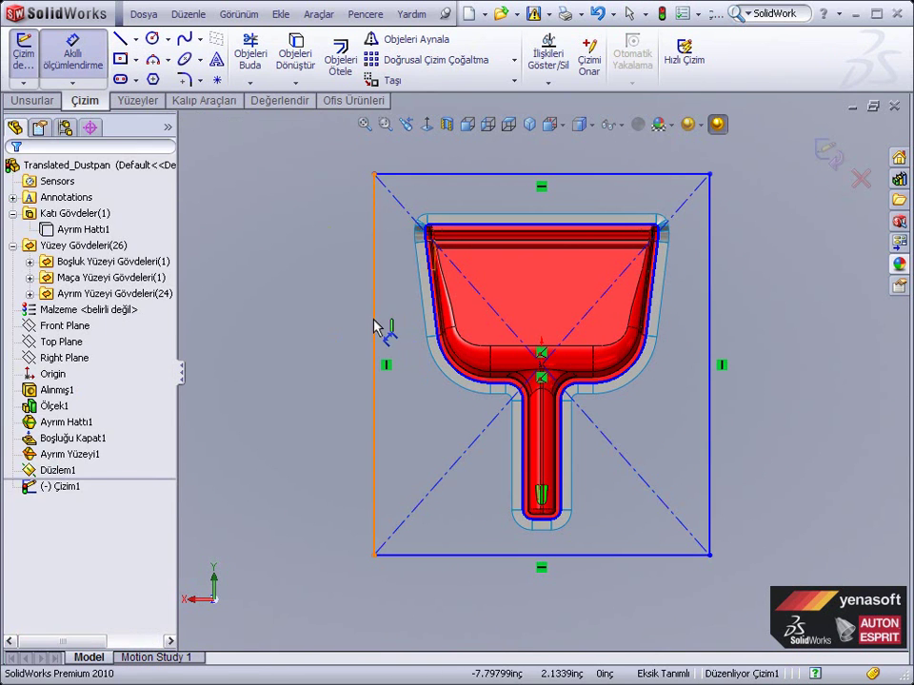
click(374, 326)
click(328, 328)
text(1)
key(Return)
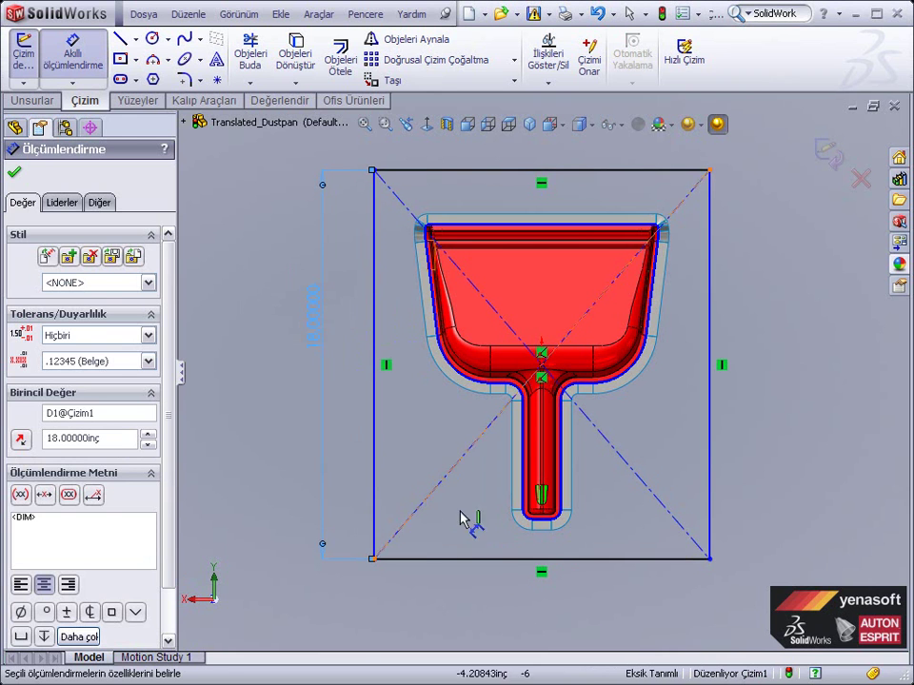
click(475, 577)
click(522, 600)
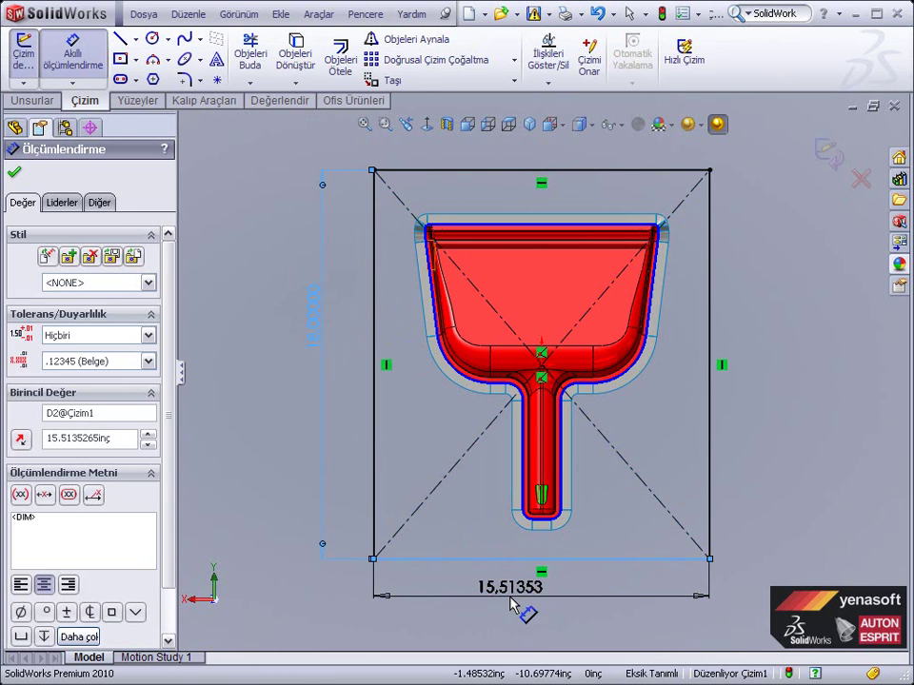
text(16)
key(Return)
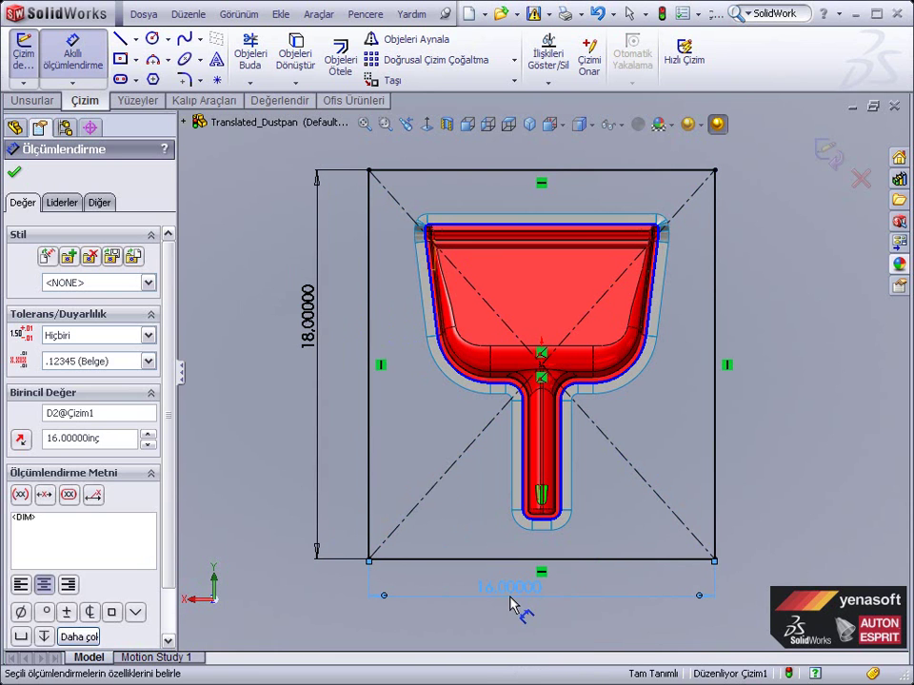
Step: Exit sketch Çizim1, view the model obliquely, and bring up the Kalıp Araçları mold tools
click(824, 150)
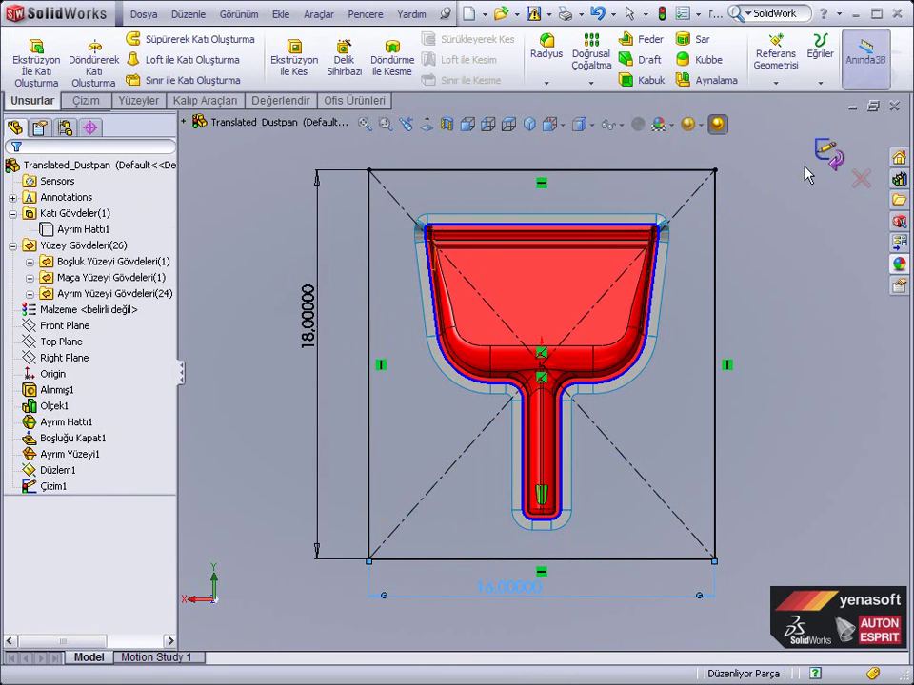
mouse_move(717, 232)
middle_down()
mouse_move(644, 378)
mouse_move(636, 488)
middle_up()
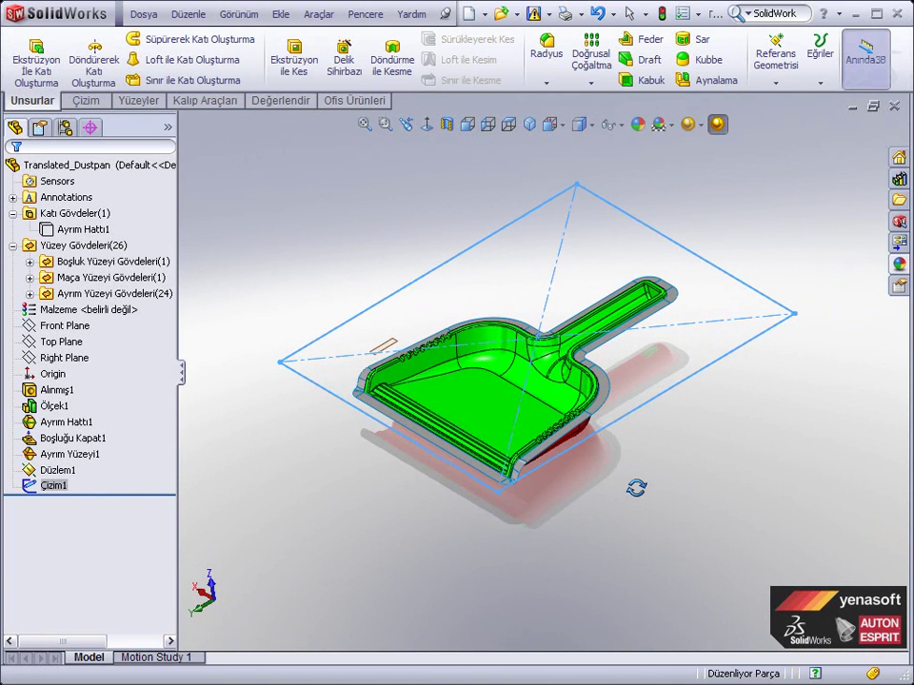
middle_drag(635, 488, 636, 490)
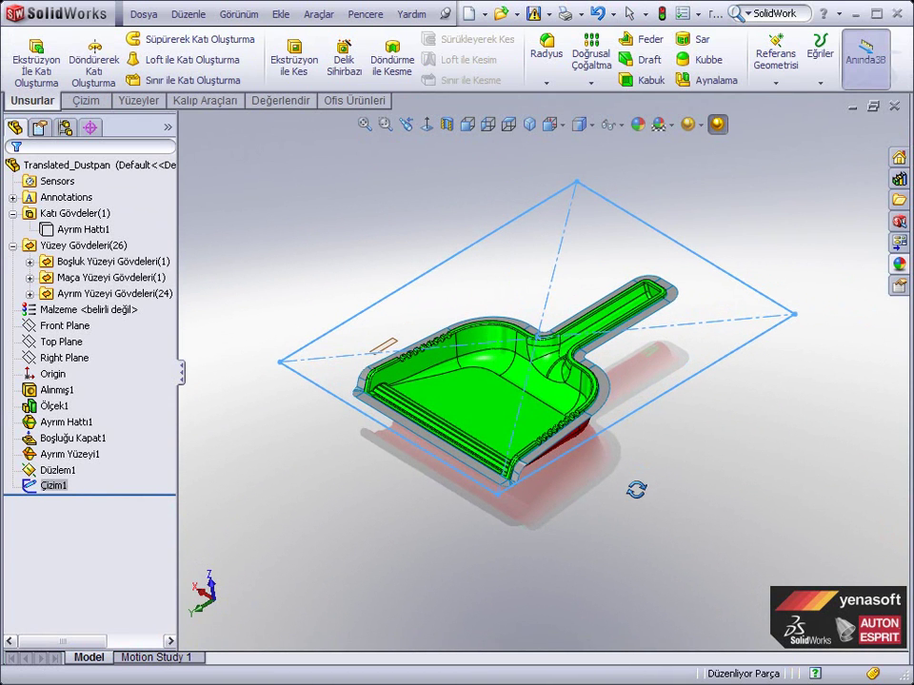
key(Escape)
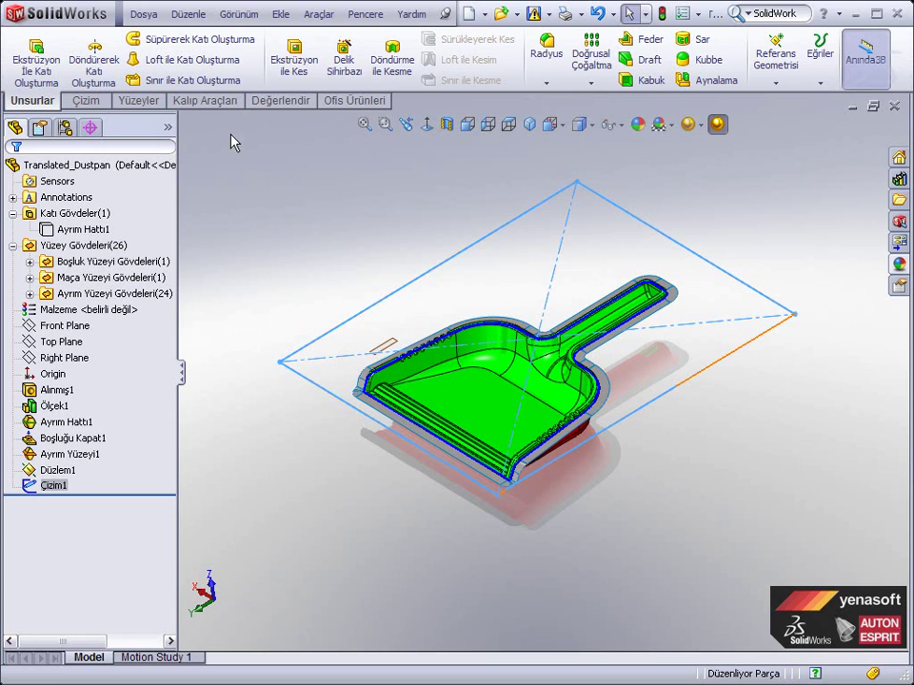
click(218, 103)
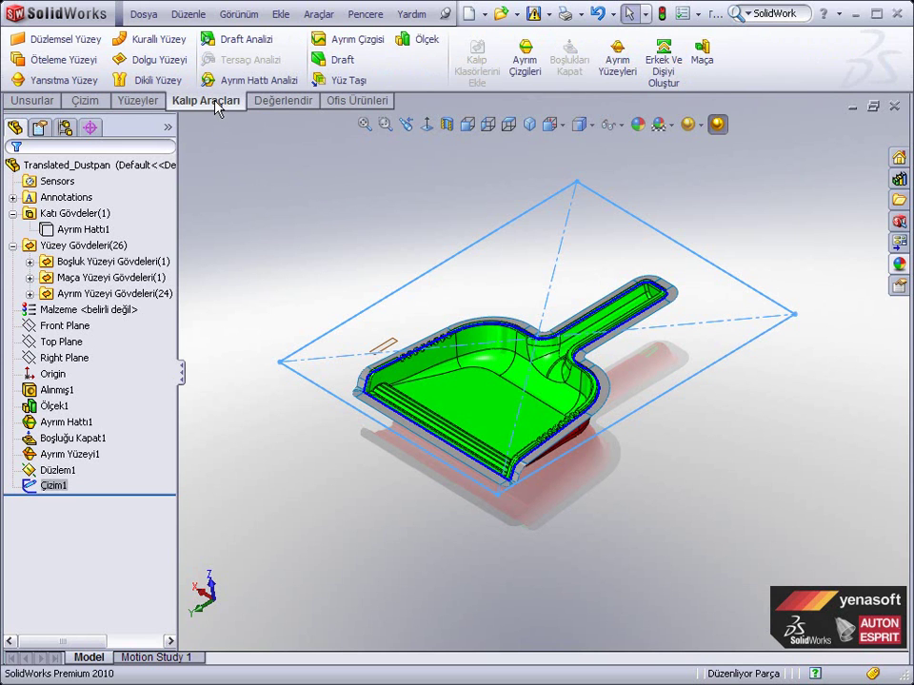
click(653, 50)
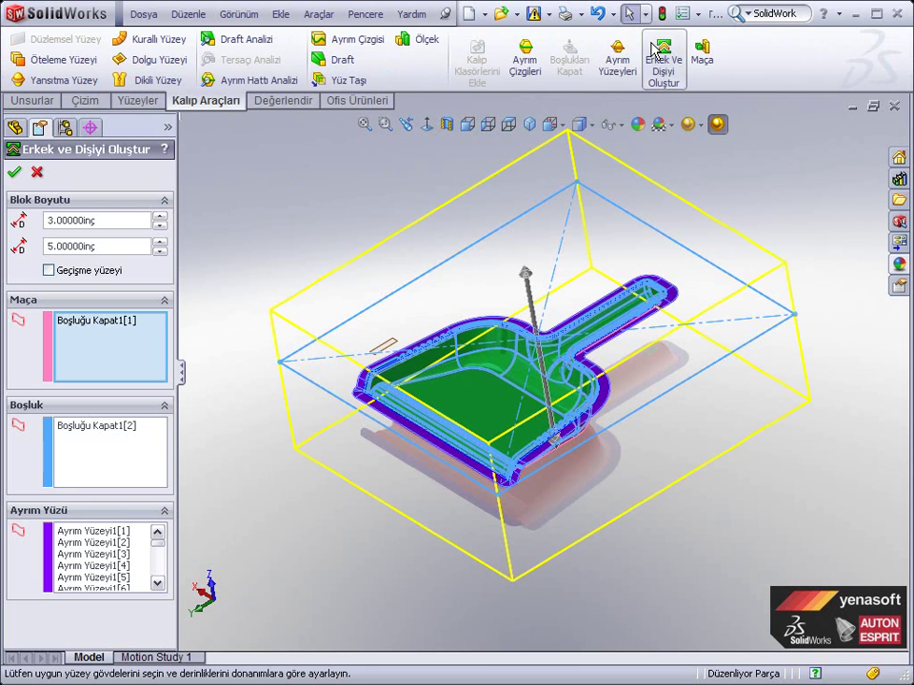
middle_drag(610, 351, 634, 300)
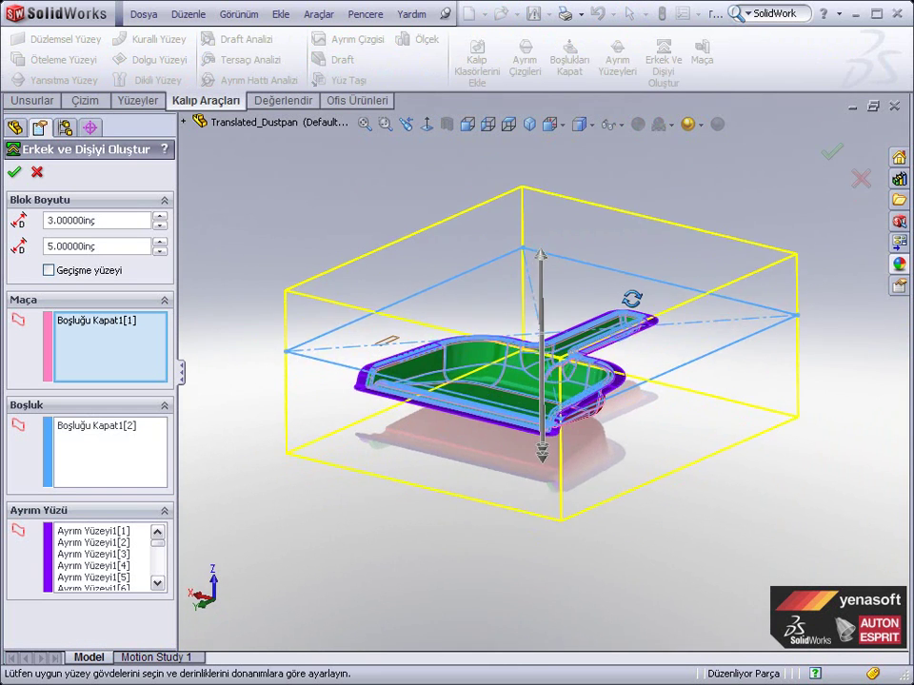
click(105, 220)
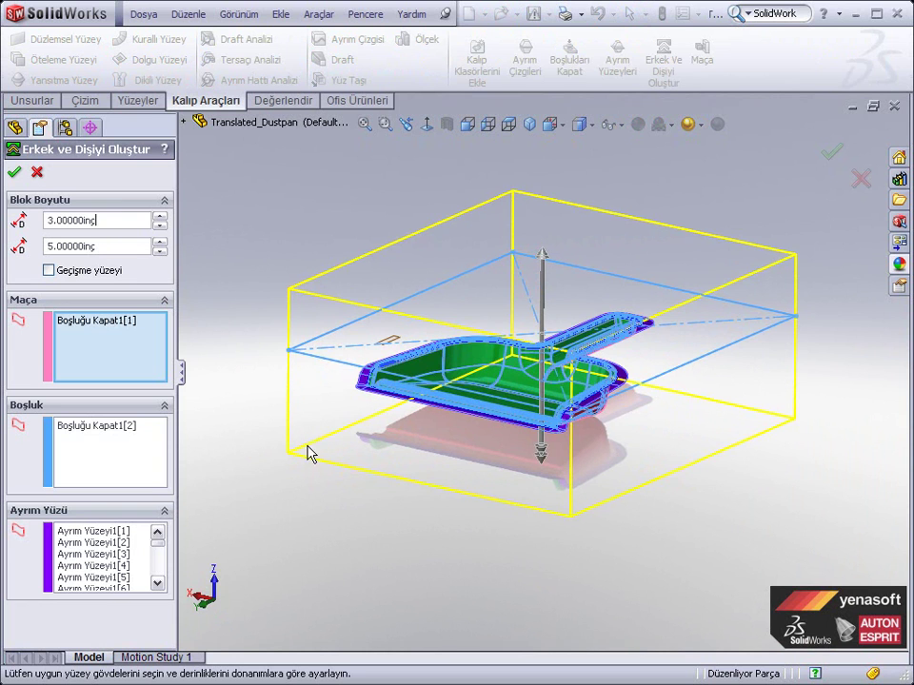
drag(127, 245, 43, 245)
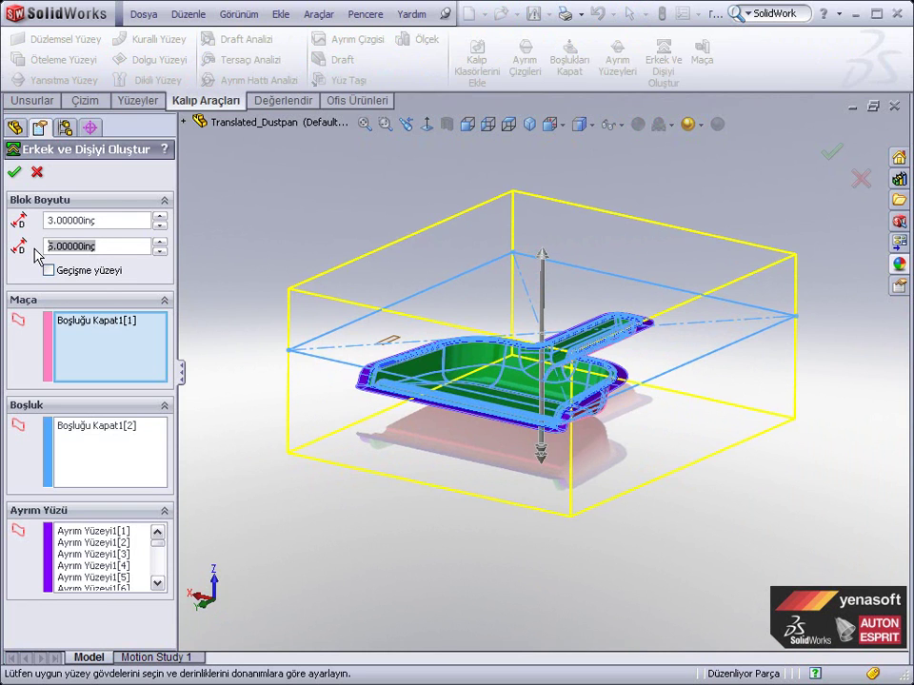
mouse_move(360, 404)
middle_down()
mouse_move(355, 379)
mouse_move(361, 412)
middle_up()
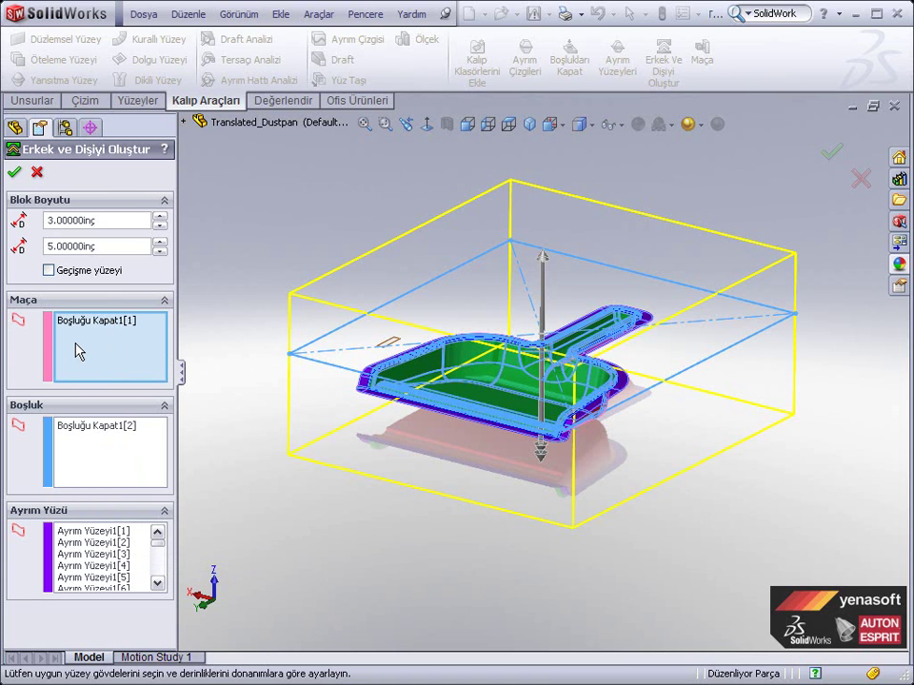
middle_drag(485, 535, 486, 400)
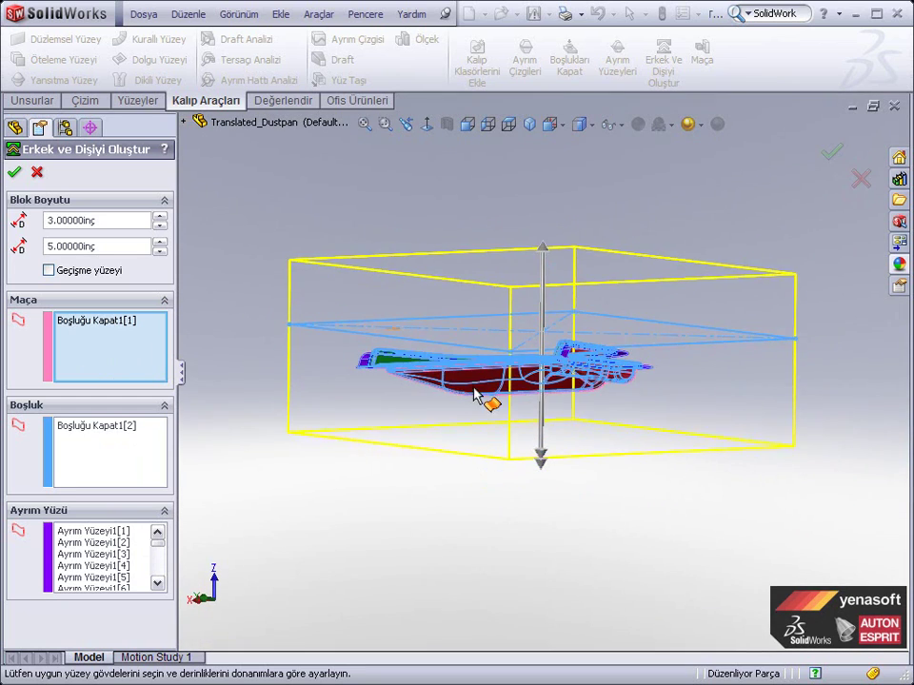
scroll(496, 386, down, 2)
middle_drag(469, 326, 373, 451)
click(105, 458)
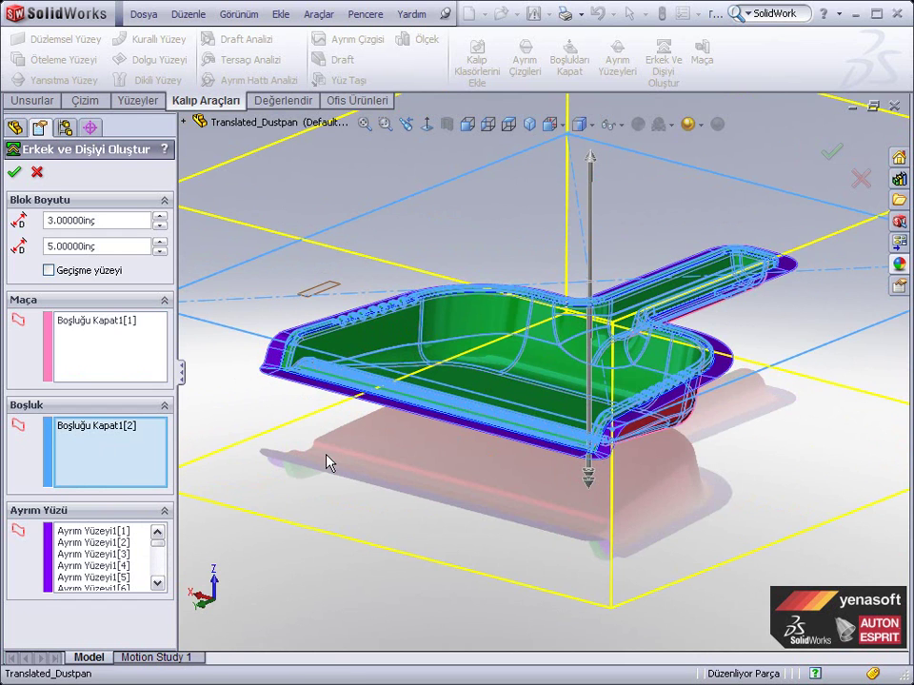
middle_drag(326, 461, 323, 494)
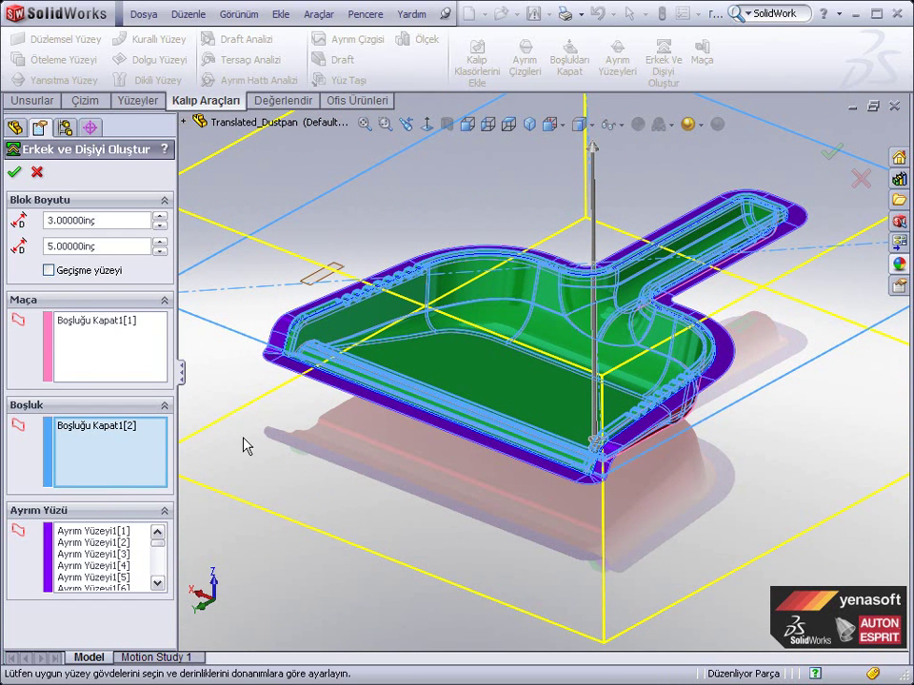
Step: Add an interlock surface with a 5° angle and accept the Tooling Split
click(54, 271)
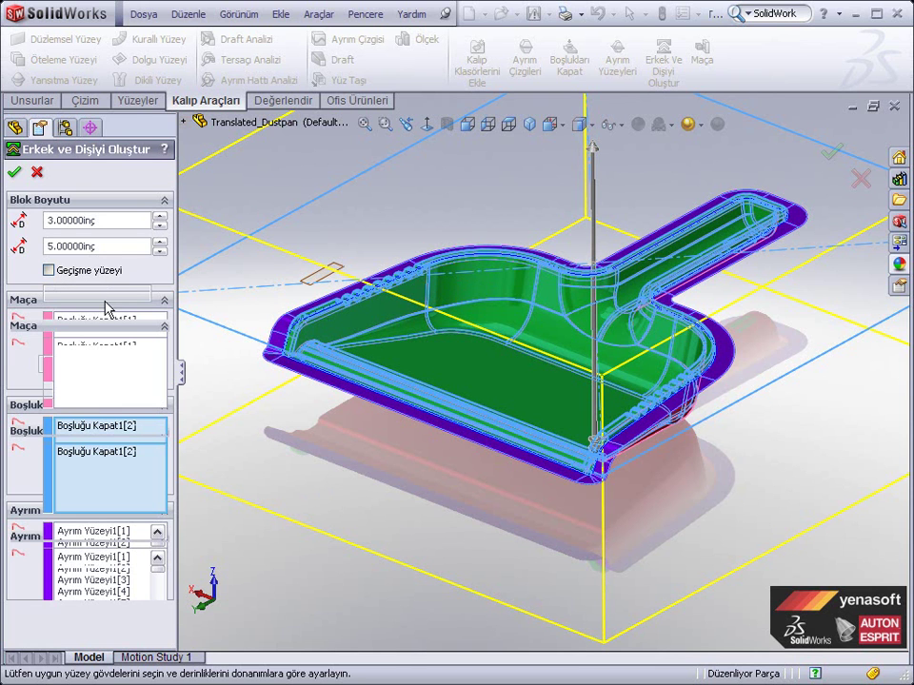
drag(105, 295, 55, 295)
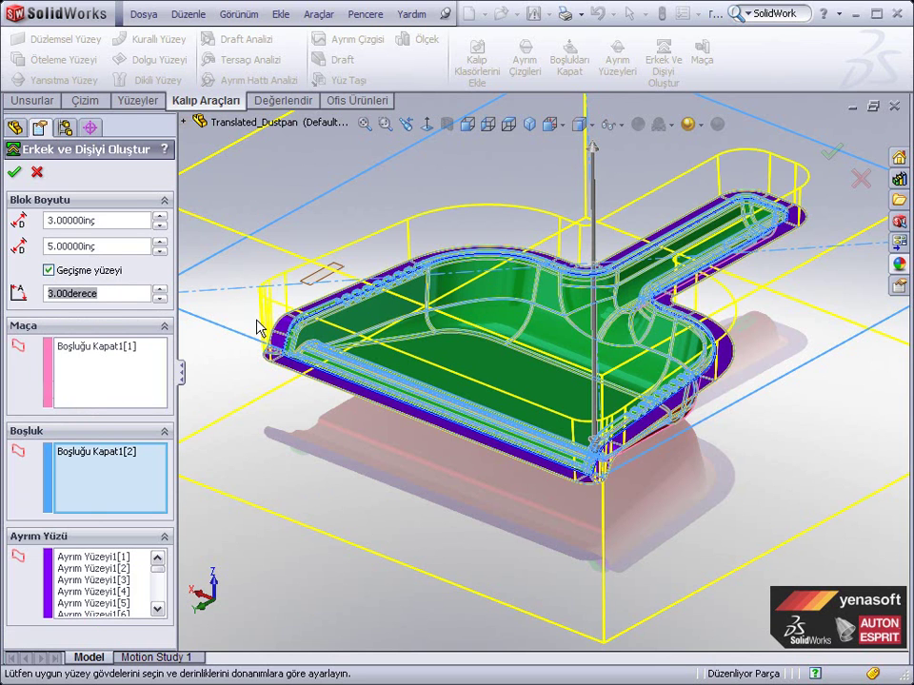
text(5)
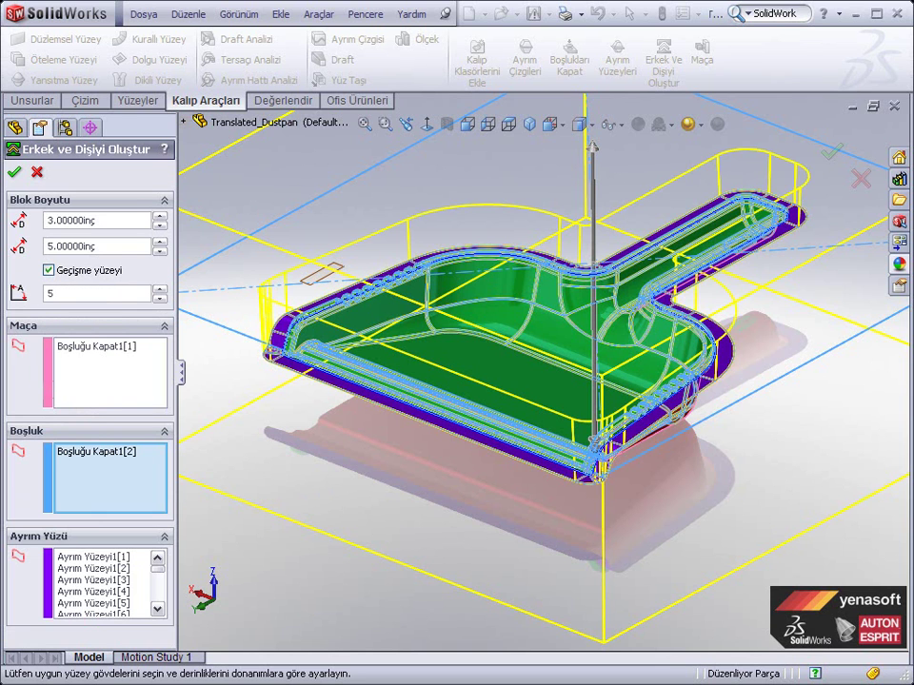
key(Return)
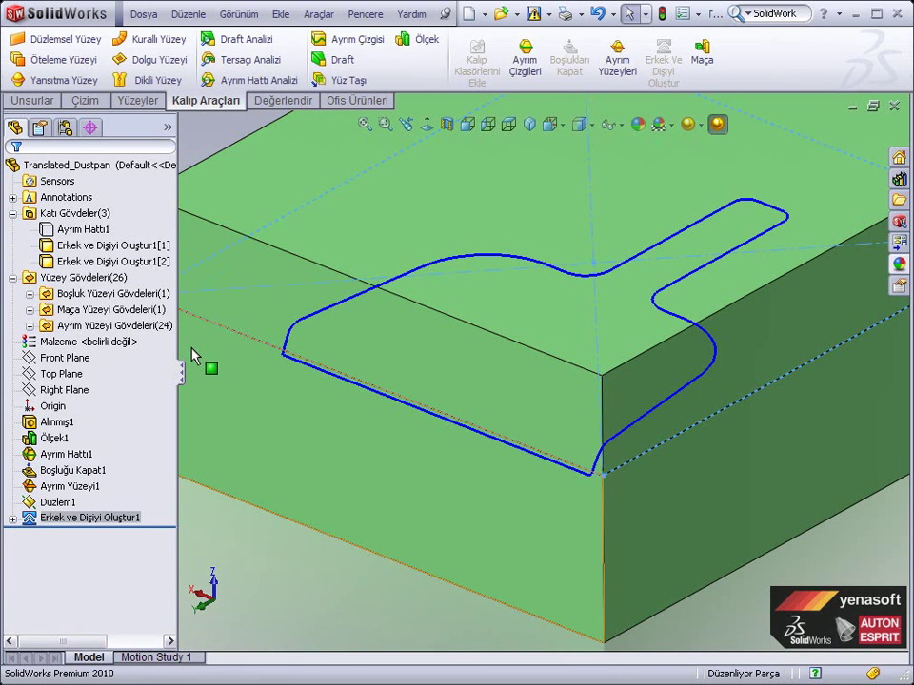
Step: Hide the parting line Ayrım Hattı1 and zoom to fit the two mold blocks
key(f)
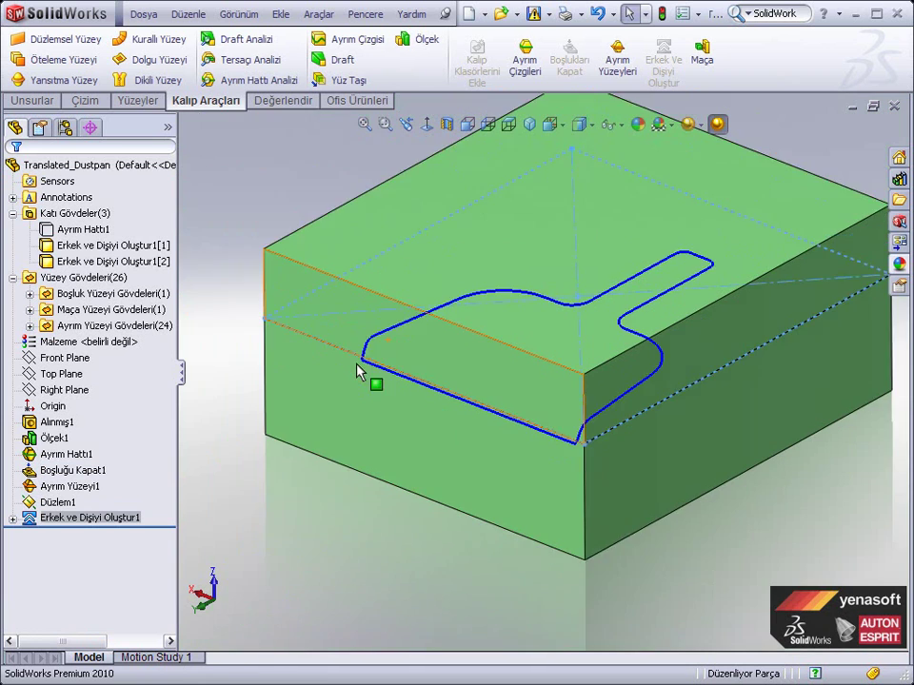
click(66, 457)
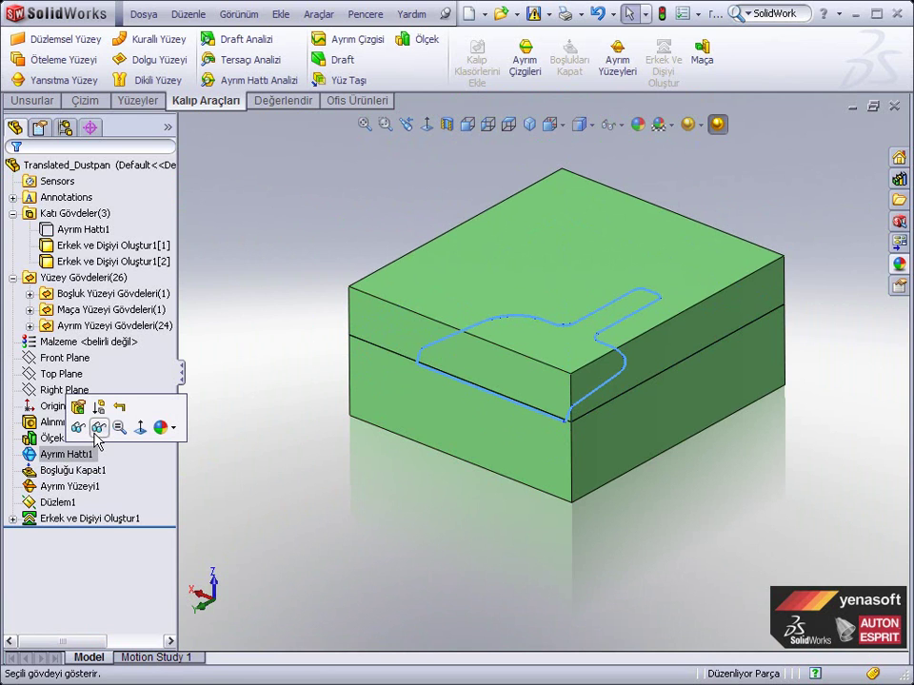
click(80, 433)
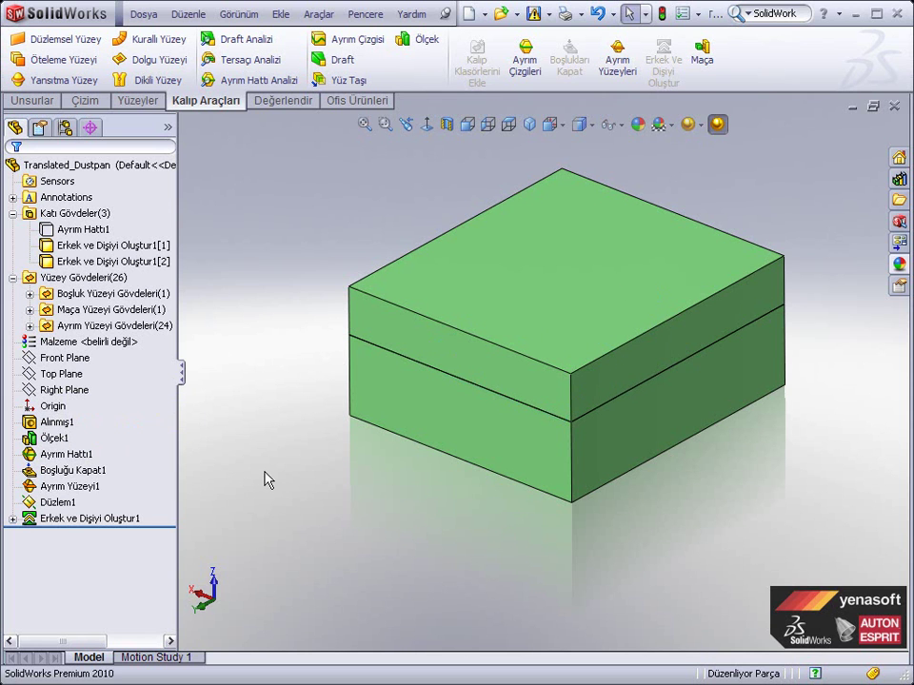
key(f)
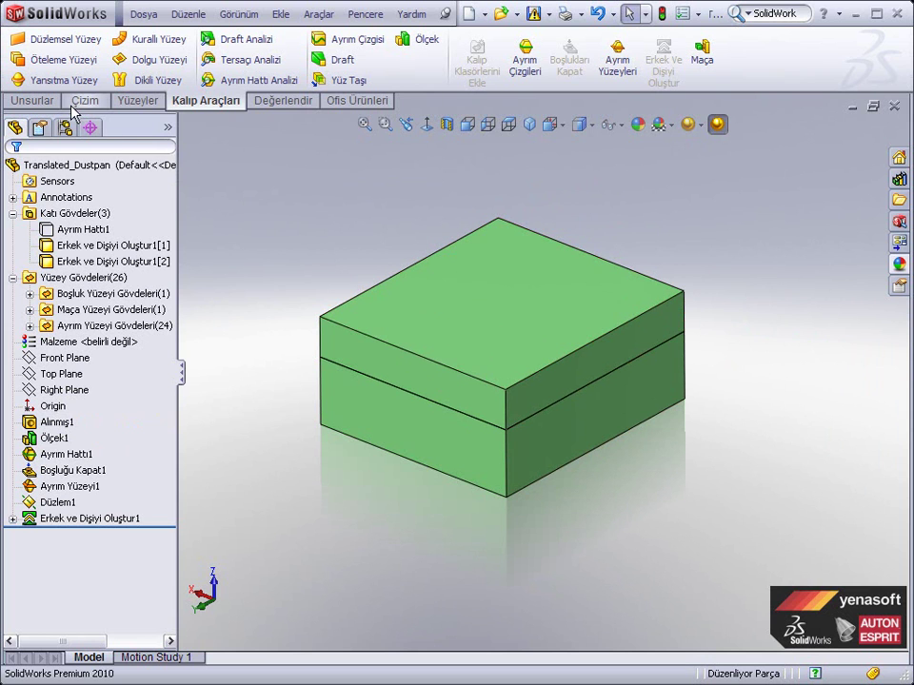
Step: Move the top mold block about 10.73 inches up along Z with Taşı/Kopyala
click(288, 21)
mouse_move(323, 73)
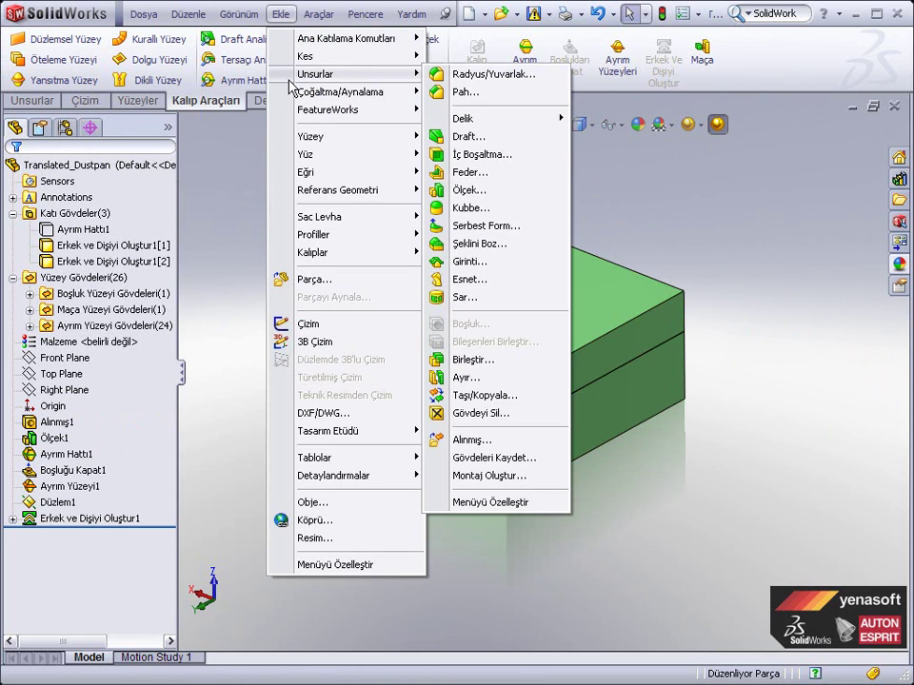
click(470, 403)
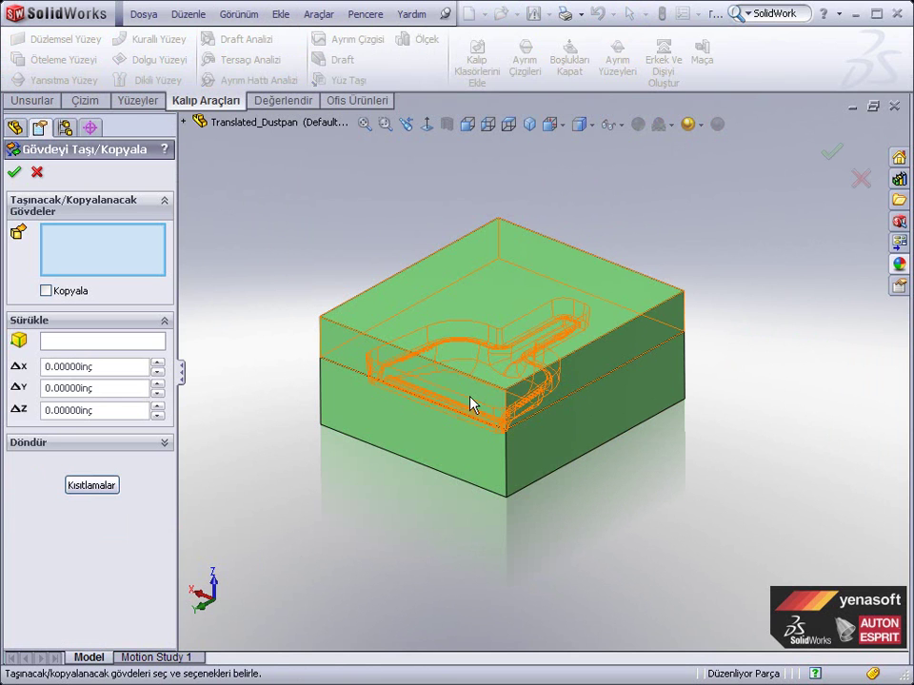
click(465, 298)
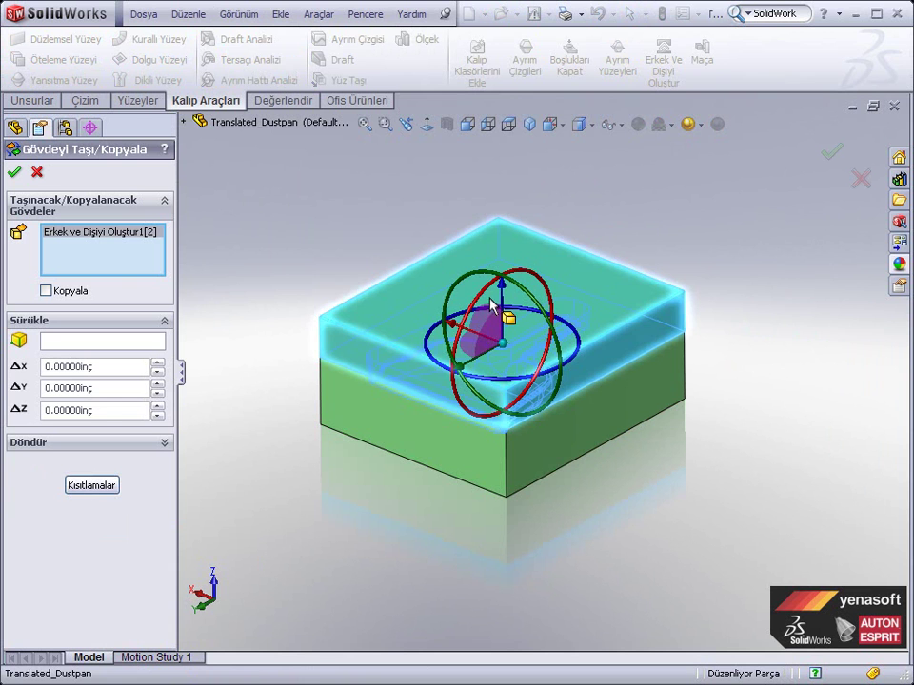
drag(504, 286, 483, 150)
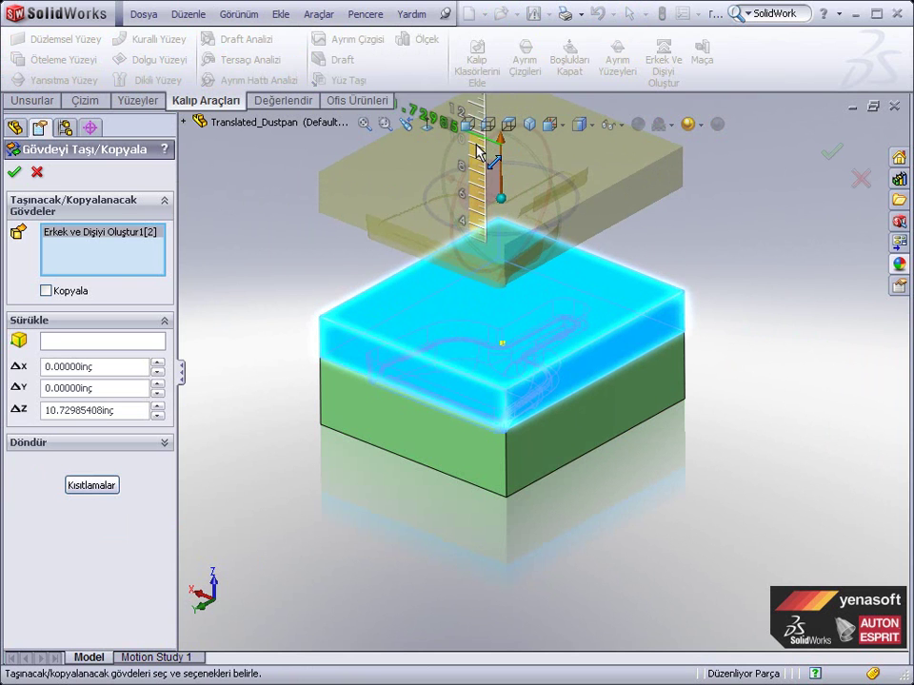
click(831, 152)
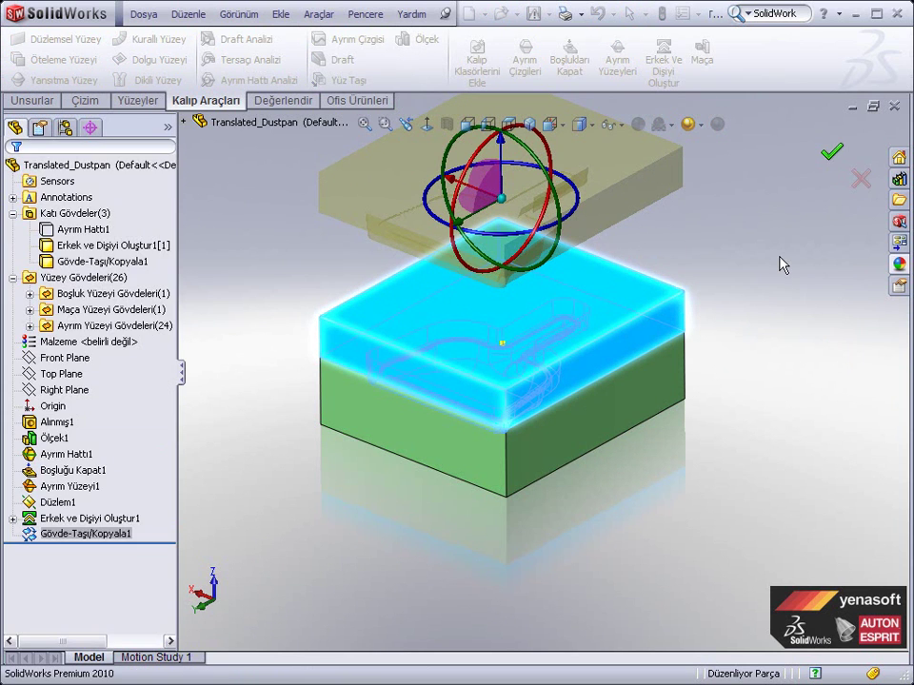
Step: Hide Yüzey Gövdeleri(26) so only the two solid mold blocks remain visible
scroll(644, 315, down, 2)
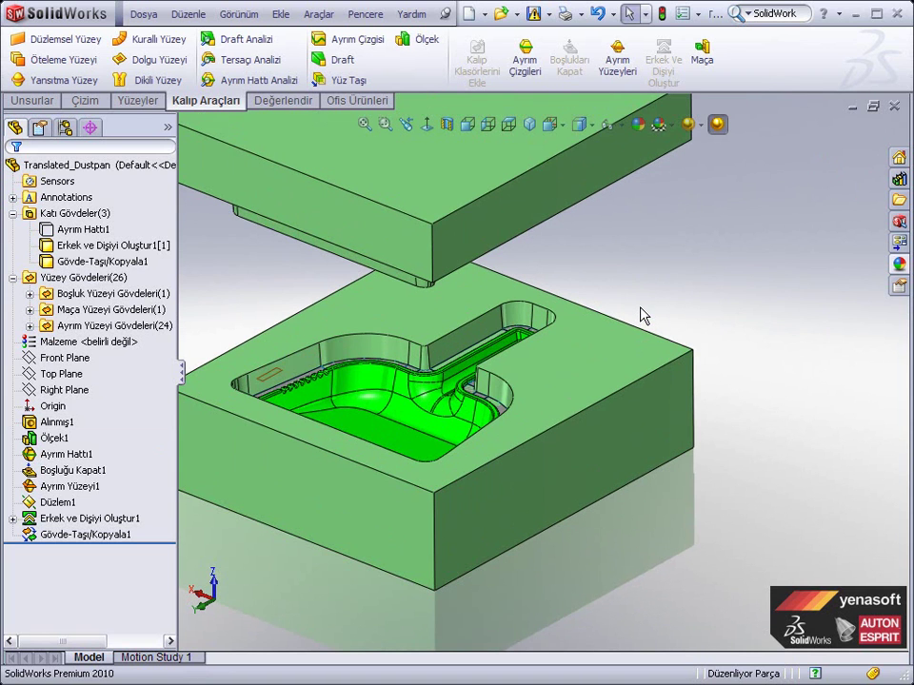
middle_drag(495, 409, 401, 365)
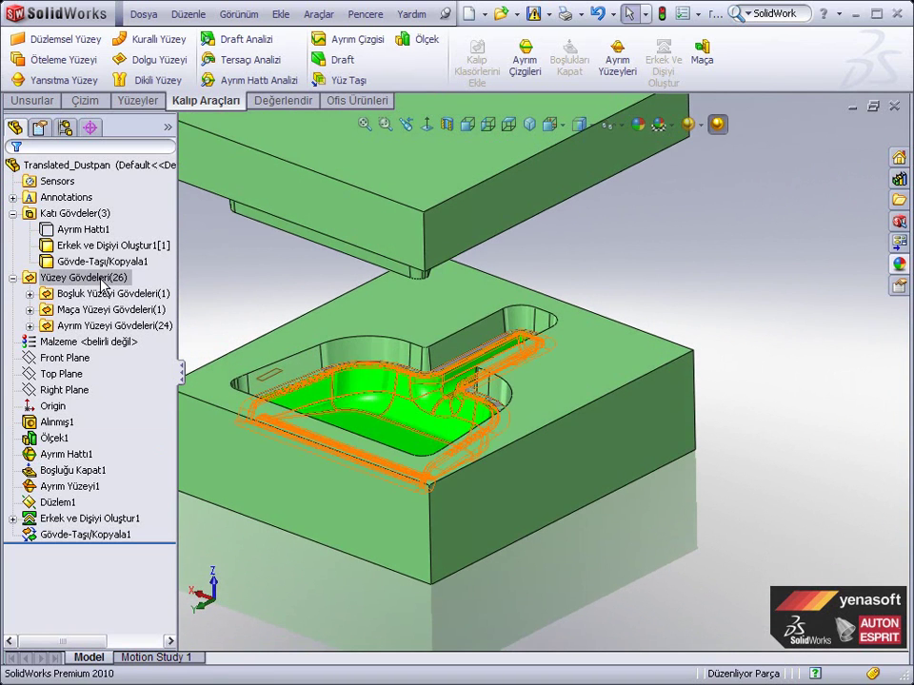
right_click(103, 280)
click(113, 255)
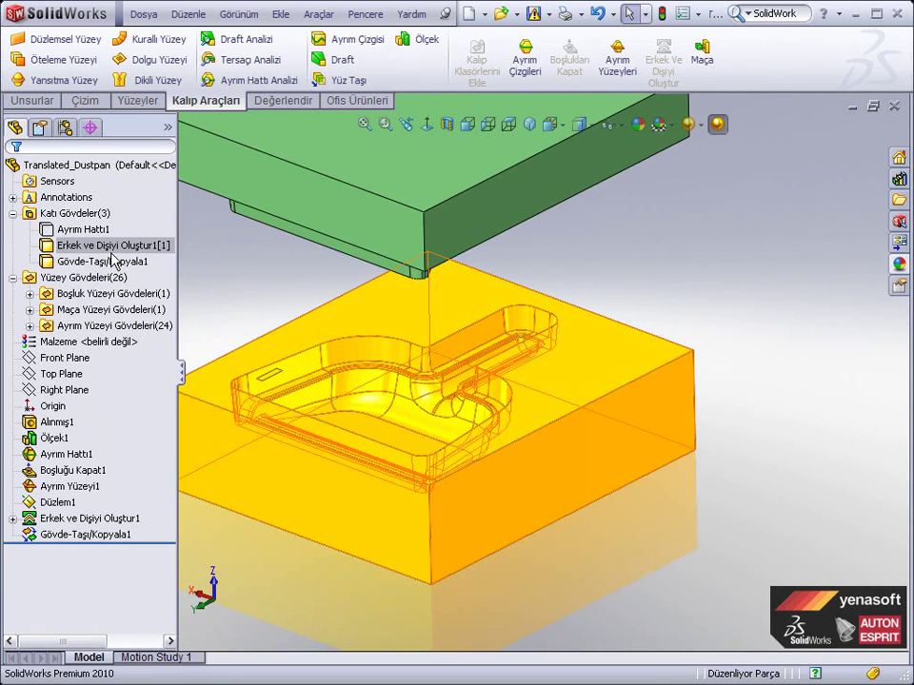